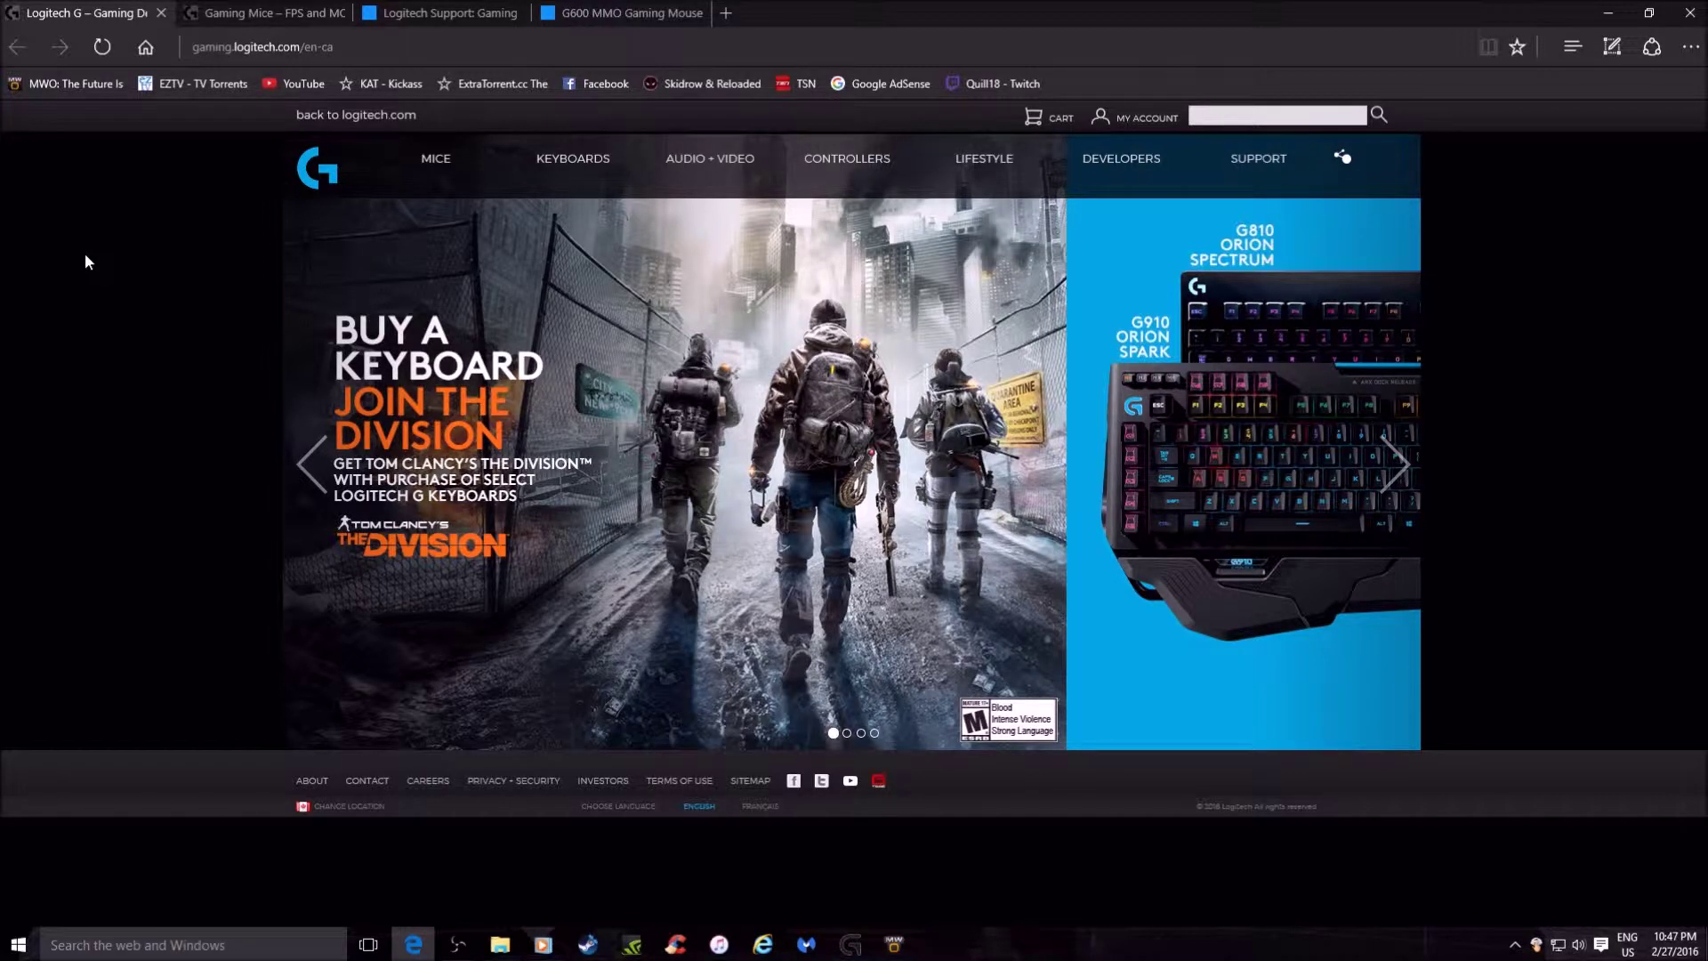
- Leave the web address unchanged and browse the Gaming Mice page's product list
{"action": "left_click", "coordinate": [260, 52]}
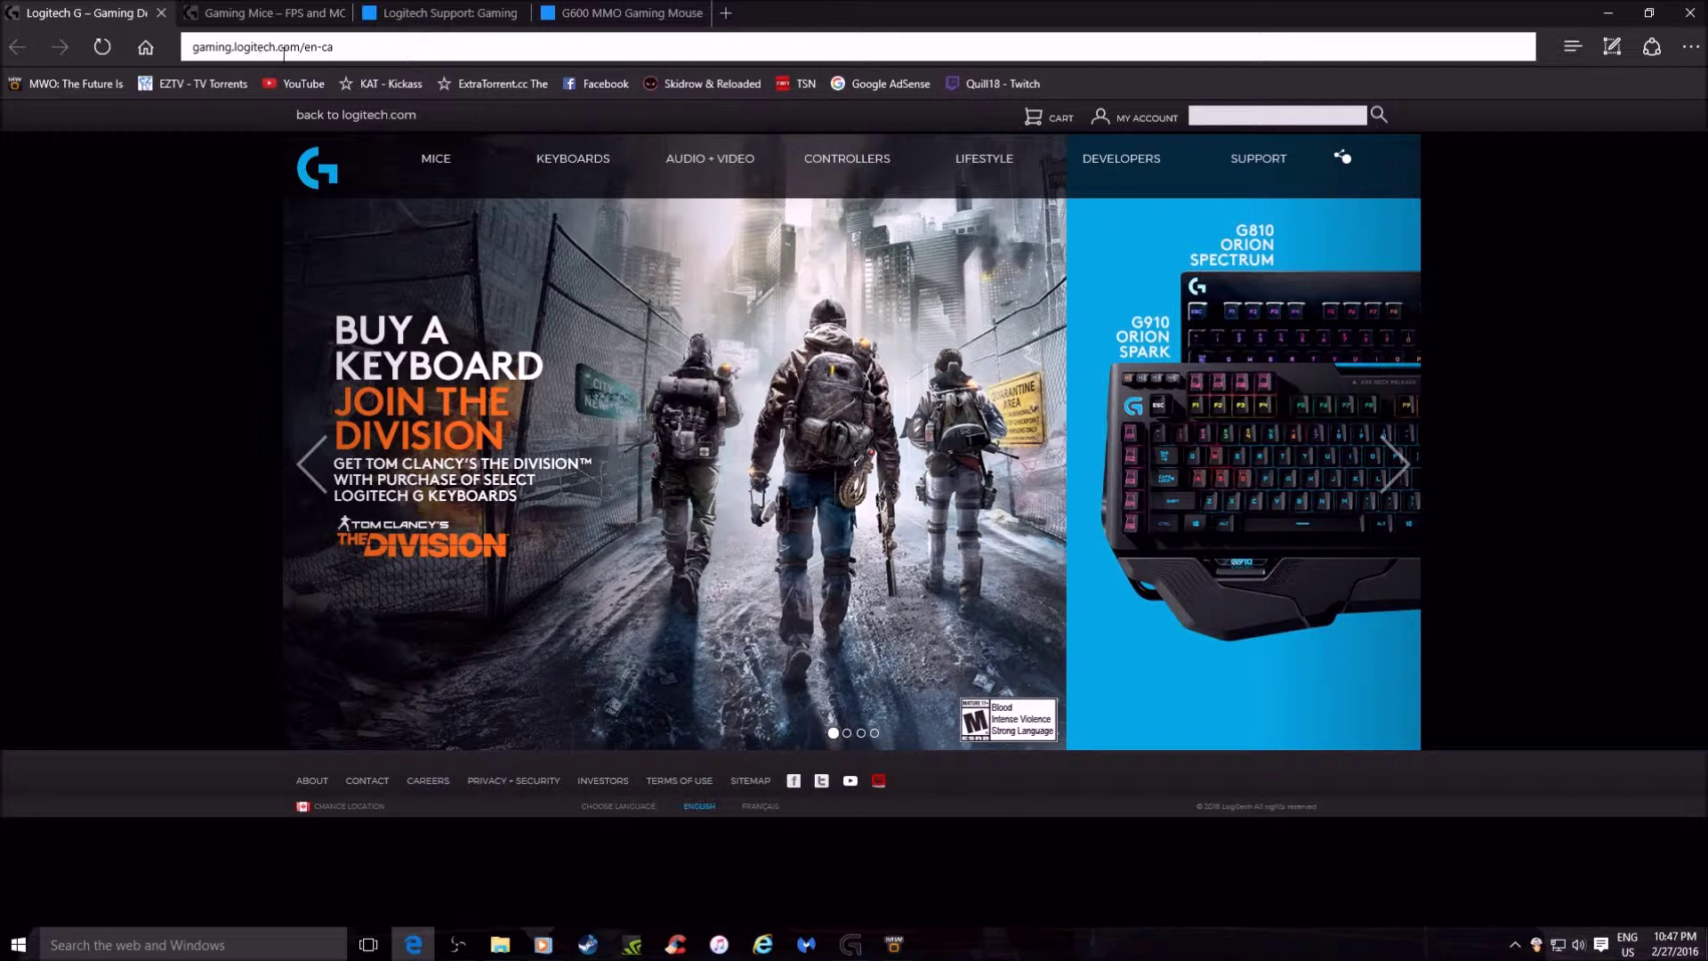
{"action": "left_click", "coordinate": [273, 133]}
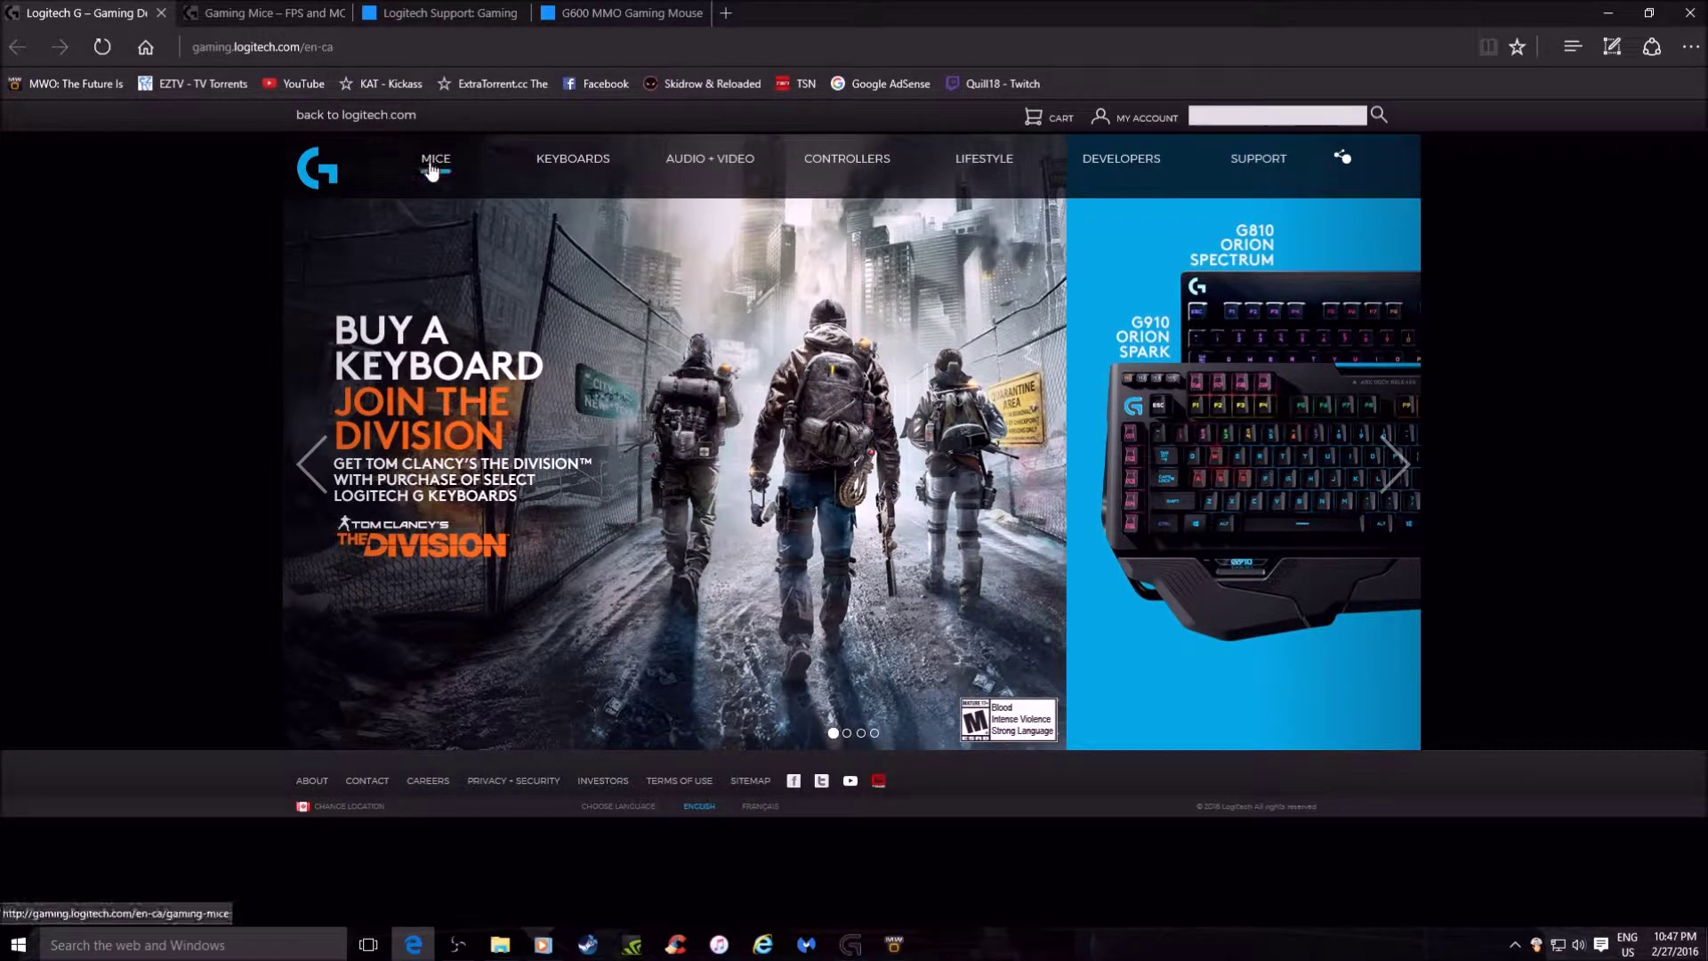
{"action": "left_click", "coordinate": [244, 12]}
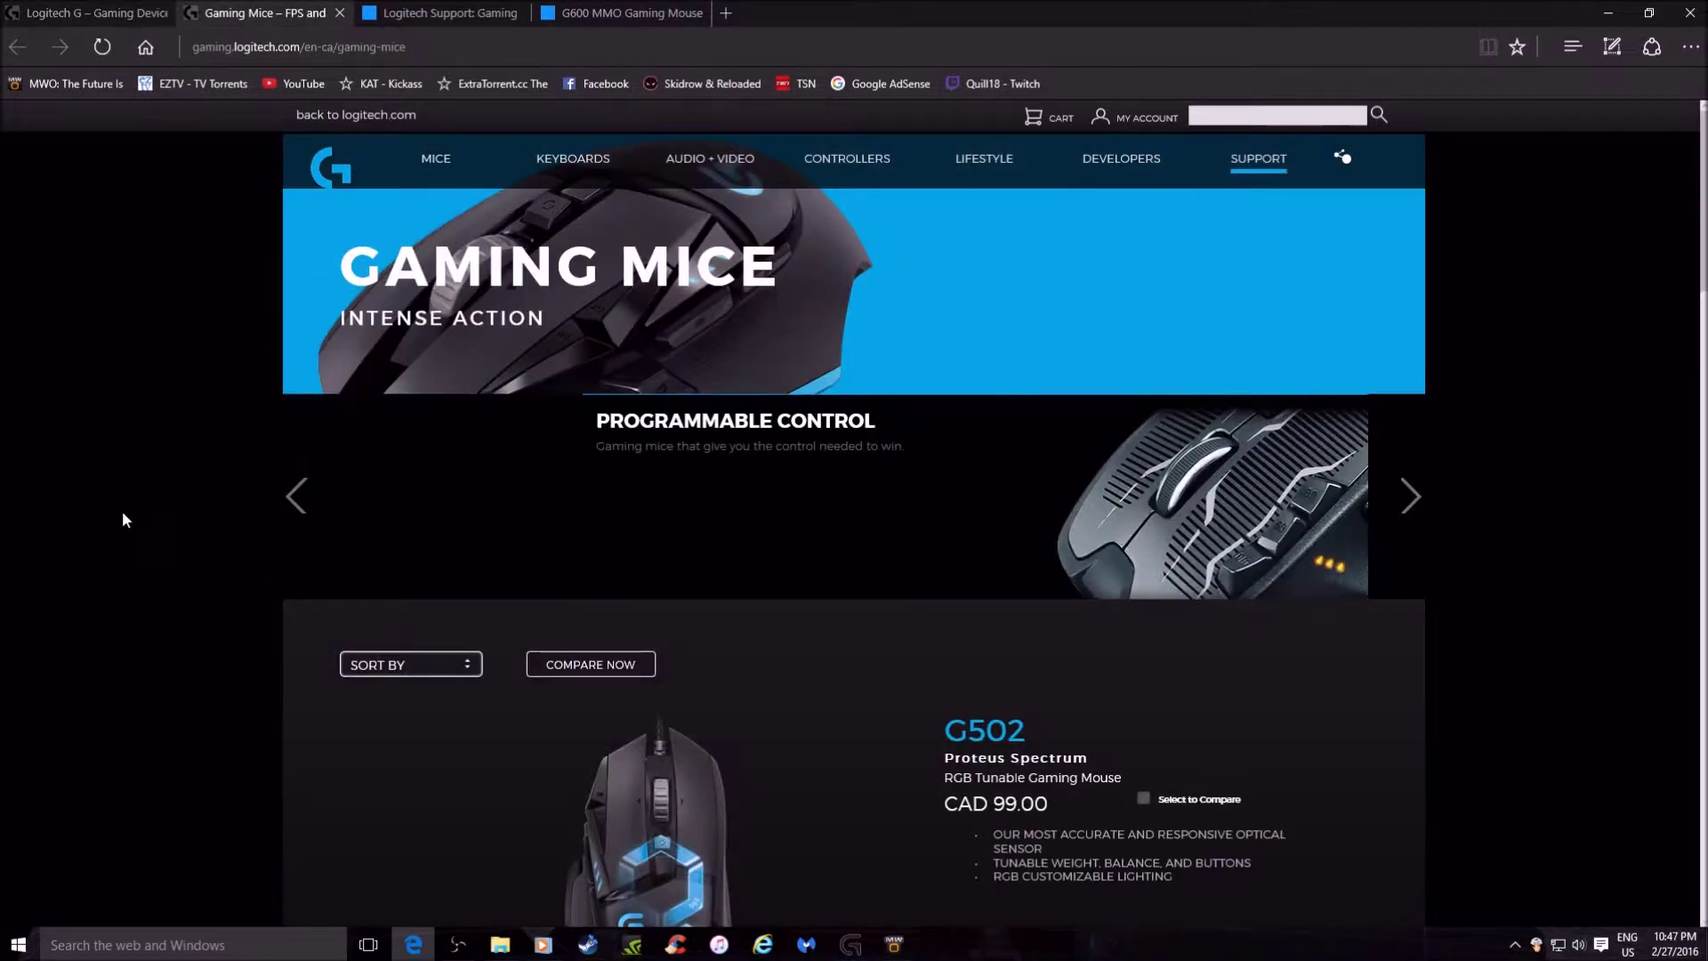
{"action": "scroll", "coordinate": [132, 486], "scroll_direction": "down", "scroll_amount": 5}
{"action": "scroll", "coordinate": [131, 484], "scroll_direction": "down", "scroll_amount": 15}
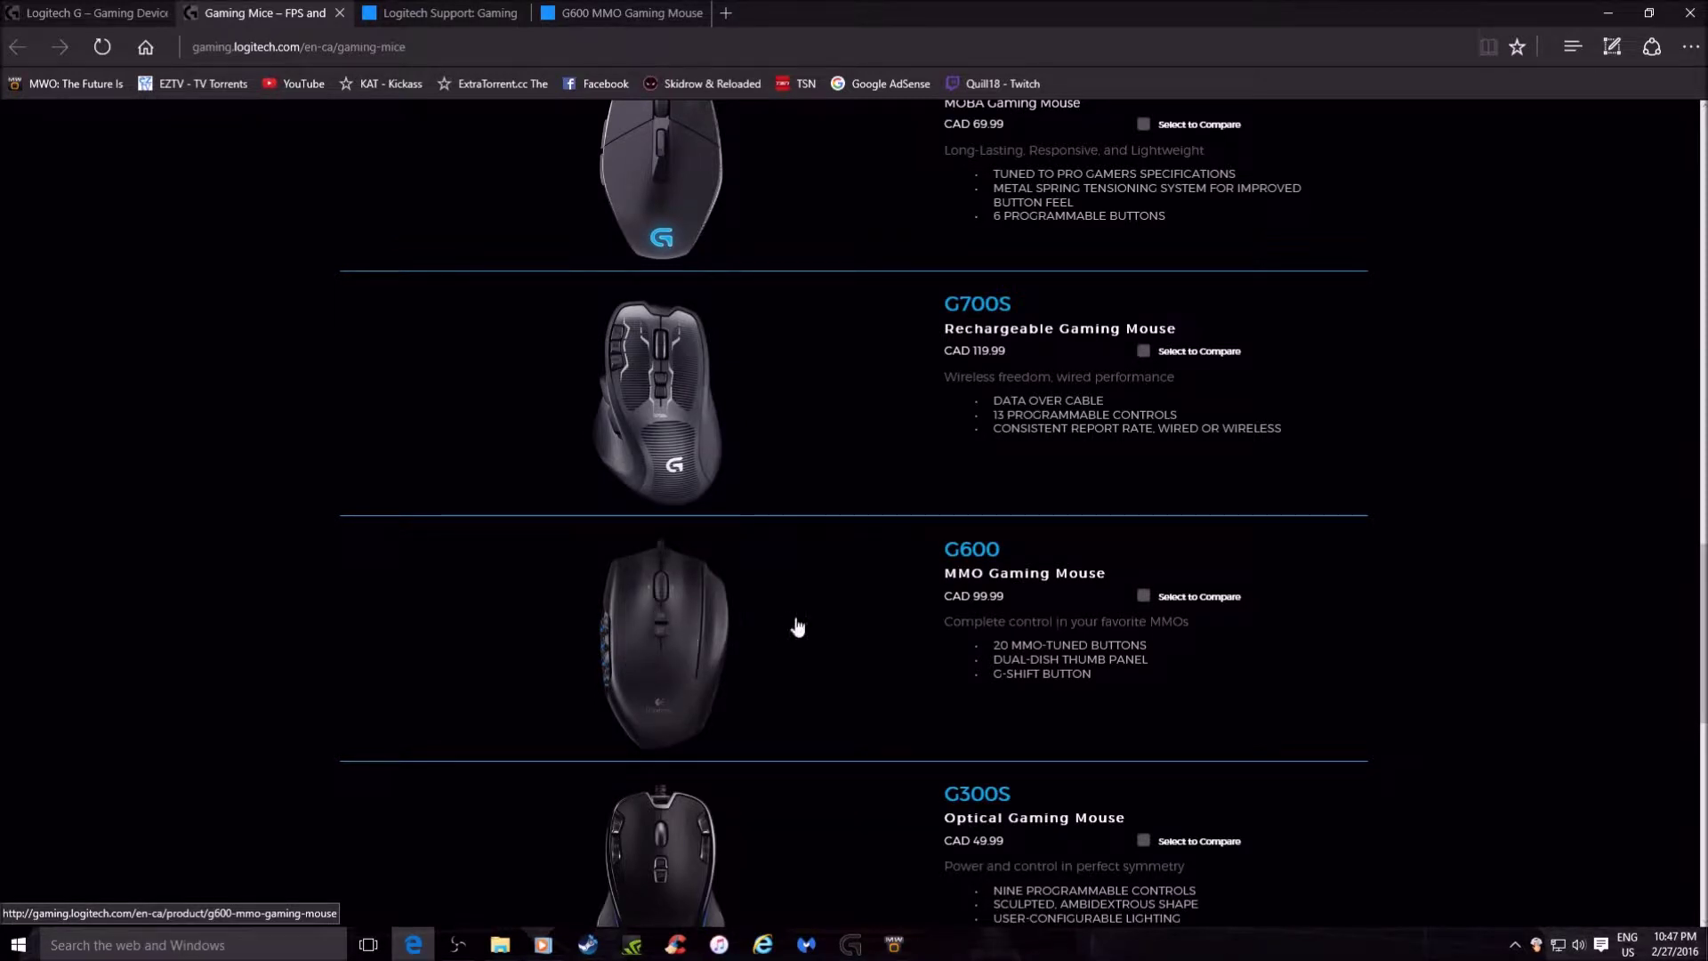
- Compare the Gaming Mice page with the Logitech Support gaming page, ending on Support
{"action": "left_click", "coordinate": [413, 12]}
{"action": "left_click", "coordinate": [267, 12]}
{"action": "scroll", "coordinate": [368, 342], "scroll_direction": "up", "scroll_amount": 15}
{"action": "scroll", "coordinate": [222, 374], "scroll_direction": "down", "scroll_amount": 20}
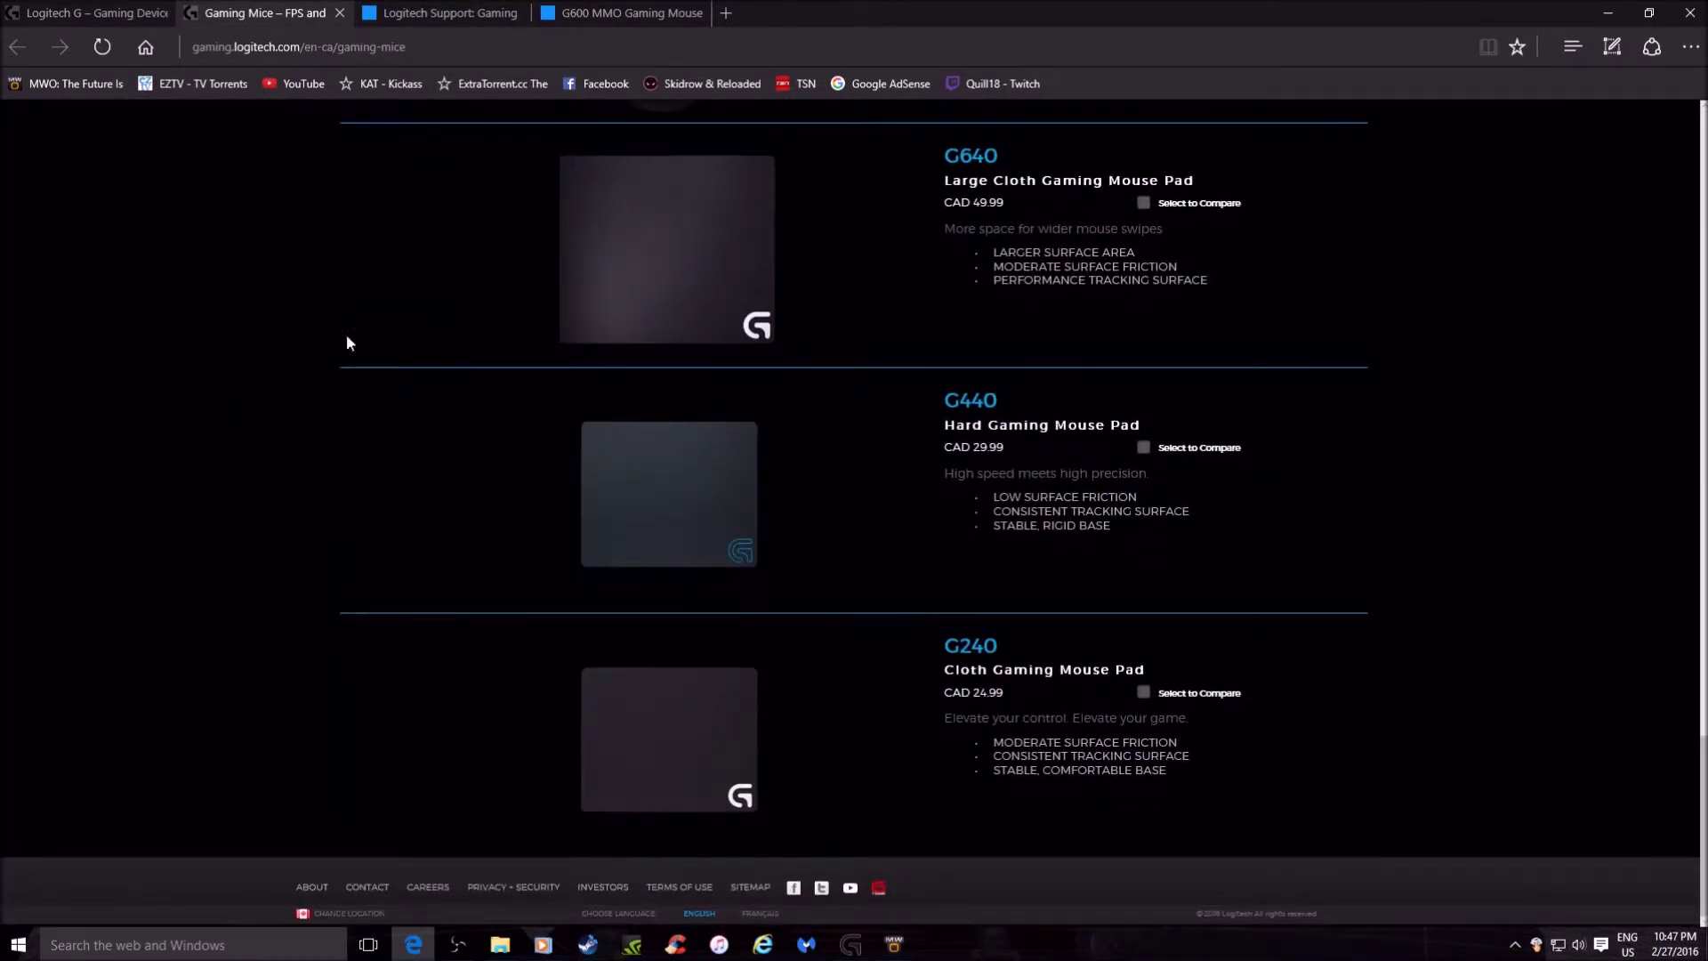
{"action": "scroll", "coordinate": [400, 376], "scroll_direction": "up", "scroll_amount": 3}
{"action": "left_click", "coordinate": [428, 13]}
{"action": "scroll", "coordinate": [477, 380], "scroll_direction": "down", "scroll_amount": 5}
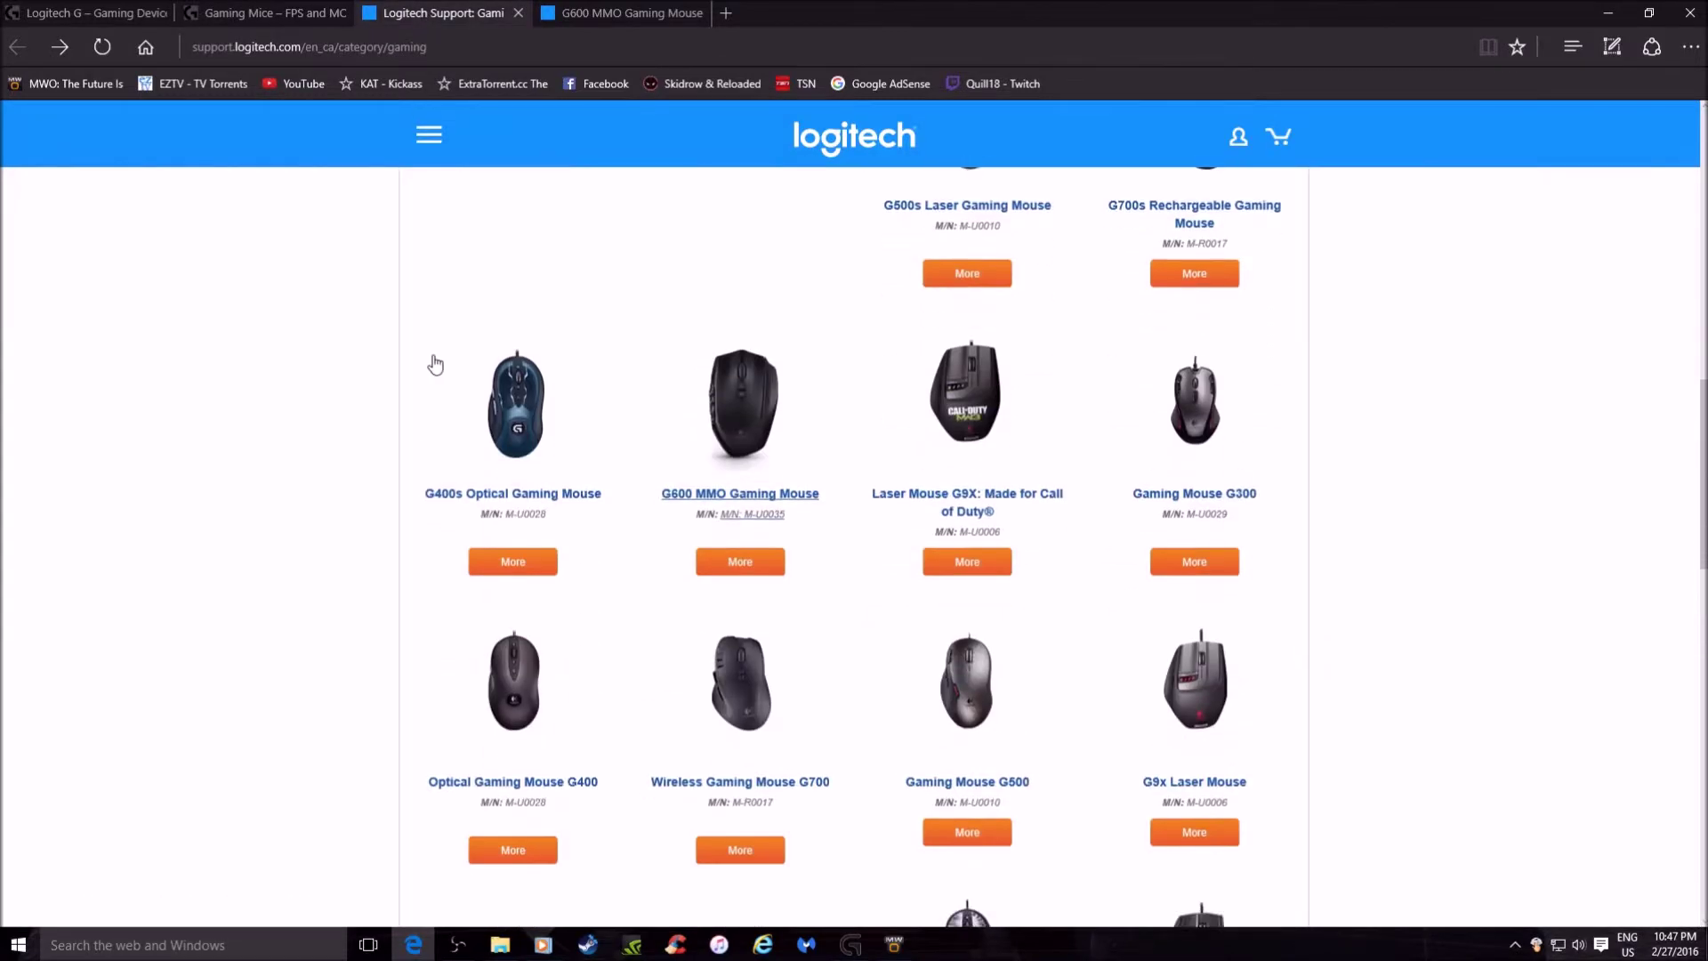
- Open the G600 MMO Gaming Mouse product page from the Gaming Mice list
{"action": "scroll", "coordinate": [418, 367], "scroll_direction": "up", "scroll_amount": 10}
{"action": "left_click", "coordinate": [293, 13]}
{"action": "scroll", "coordinate": [591, 579], "scroll_direction": "down", "scroll_amount": 3}
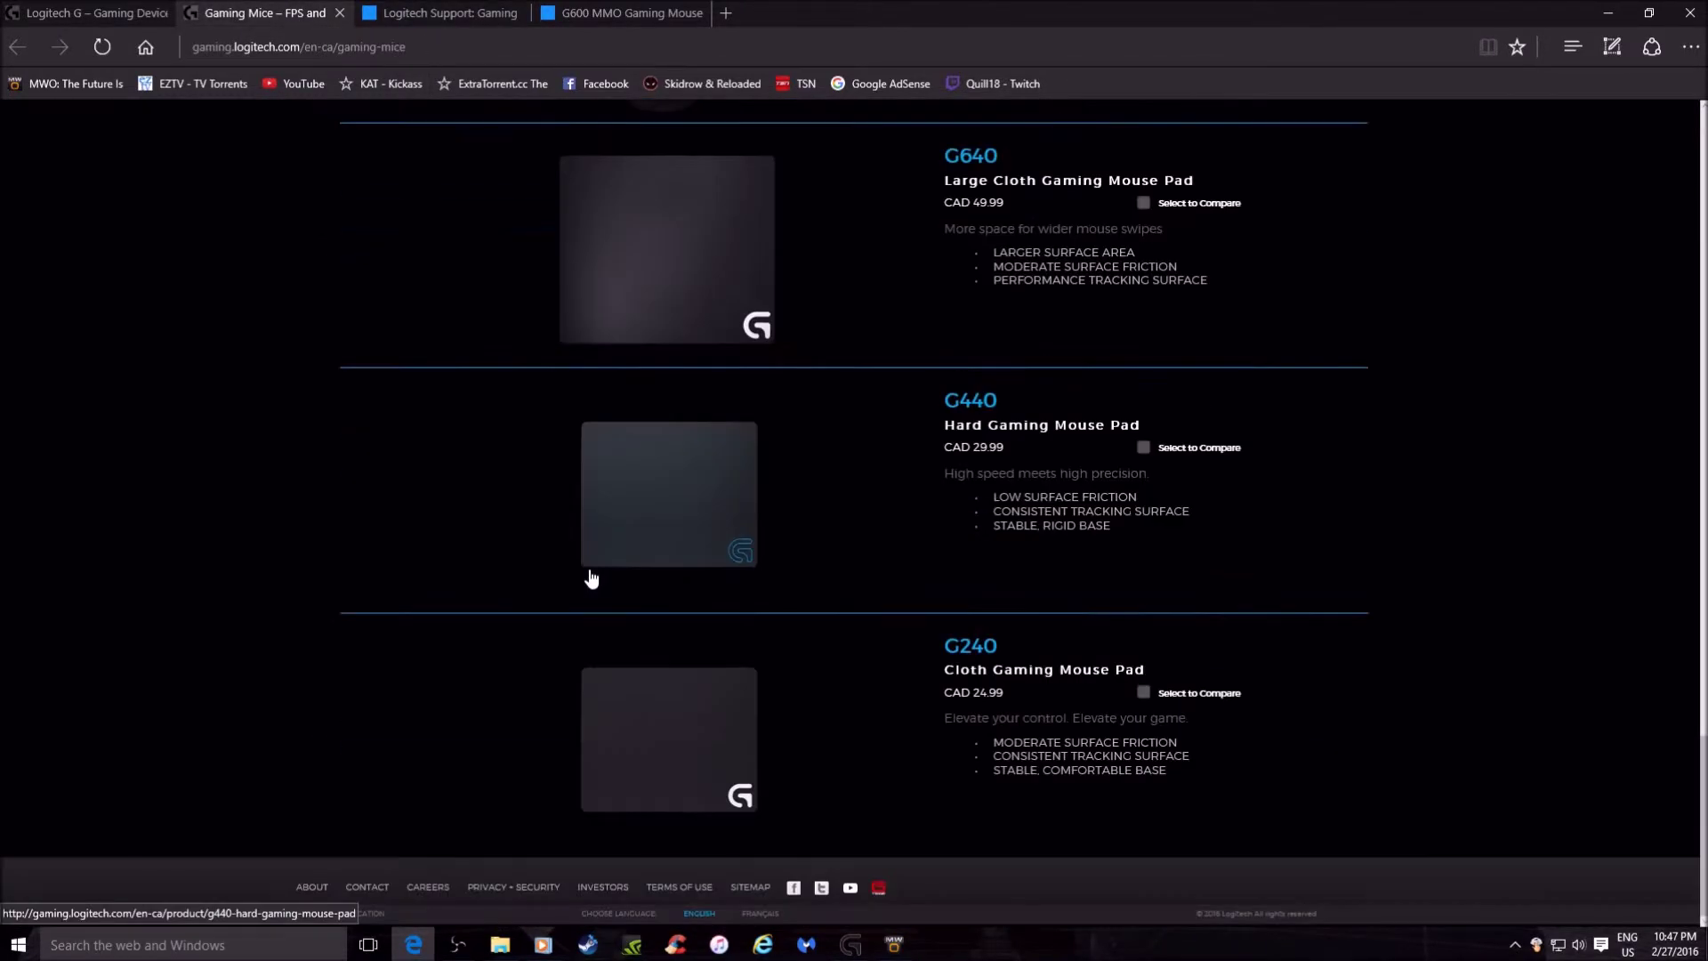
{"action": "scroll", "coordinate": [587, 578], "scroll_direction": "up", "scroll_amount": 10}
{"action": "scroll", "coordinate": [582, 578], "scroll_direction": "down", "scroll_amount": 1}
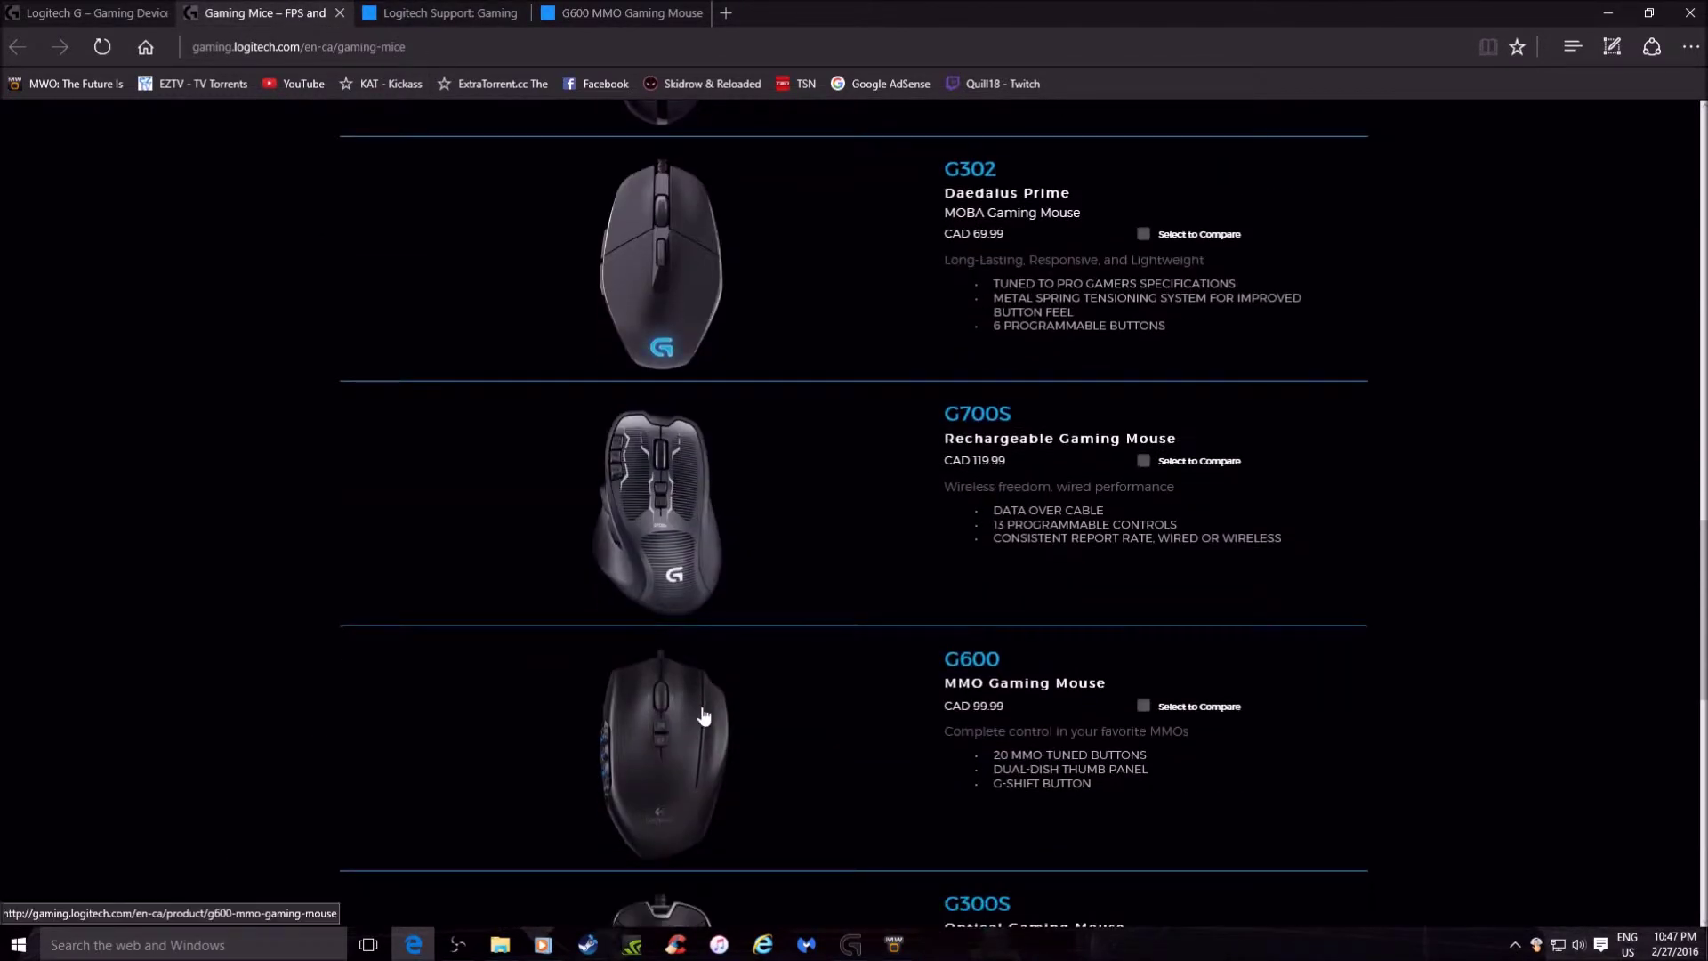
{"action": "left_click", "coordinate": [662, 756]}
{"action": "scroll", "coordinate": [334, 523], "scroll_direction": "down", "scroll_amount": 5}
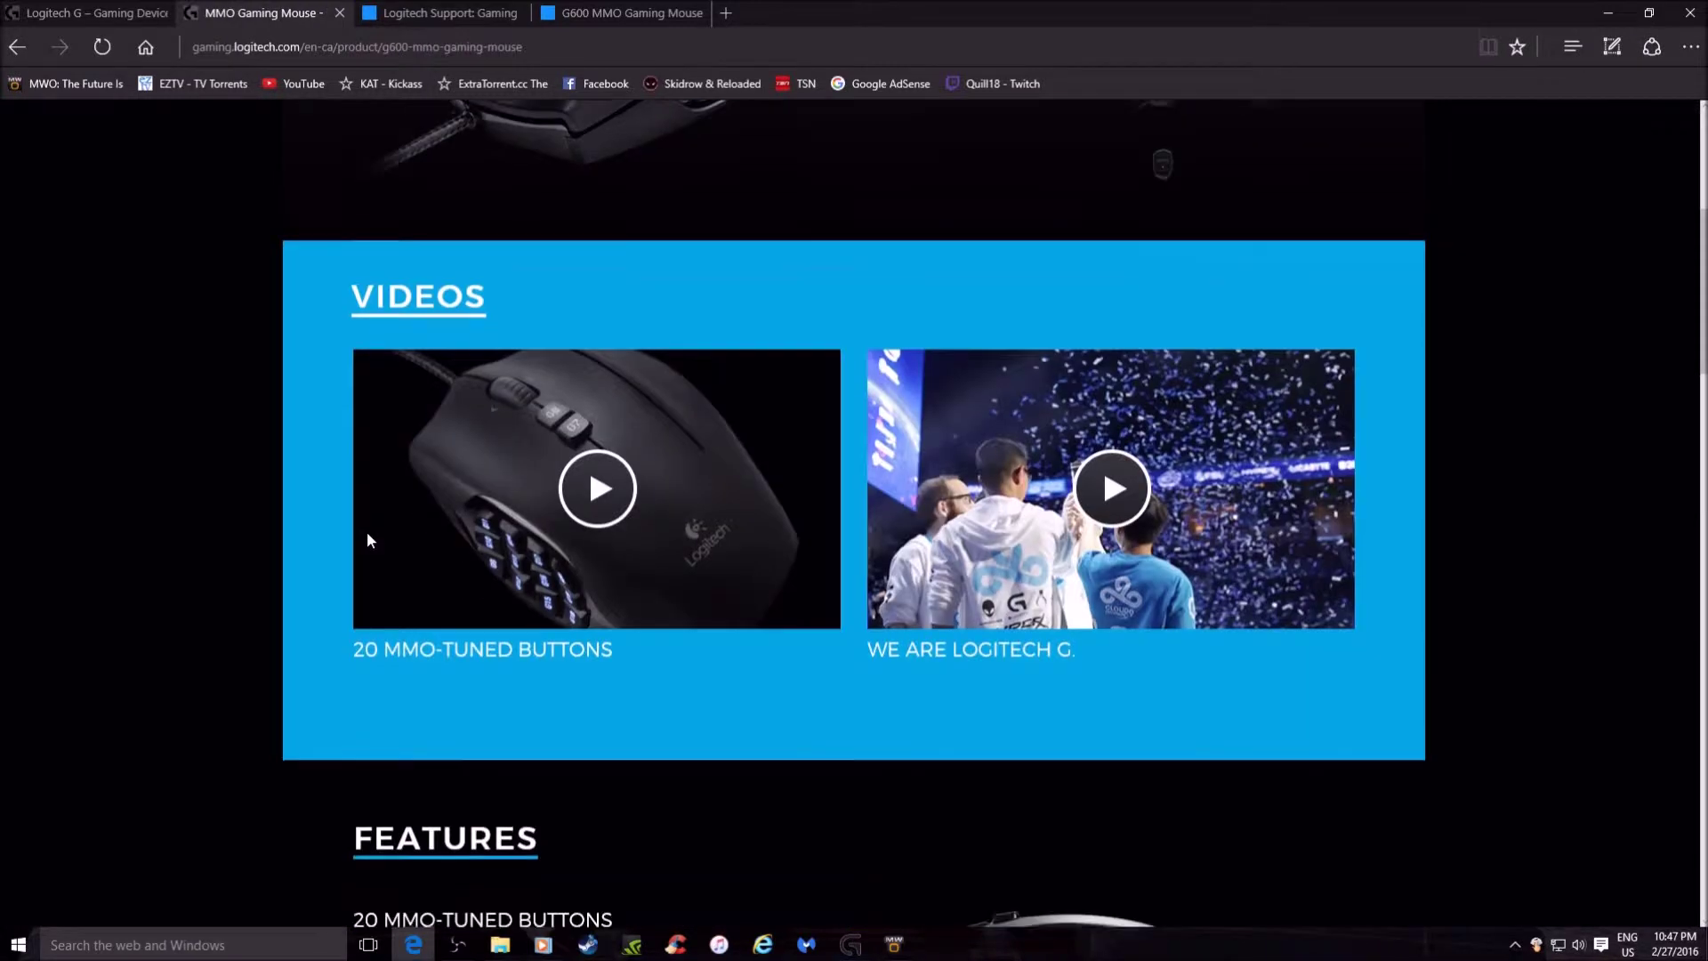
{"action": "scroll", "coordinate": [369, 551], "scroll_direction": "up", "scroll_amount": 5}
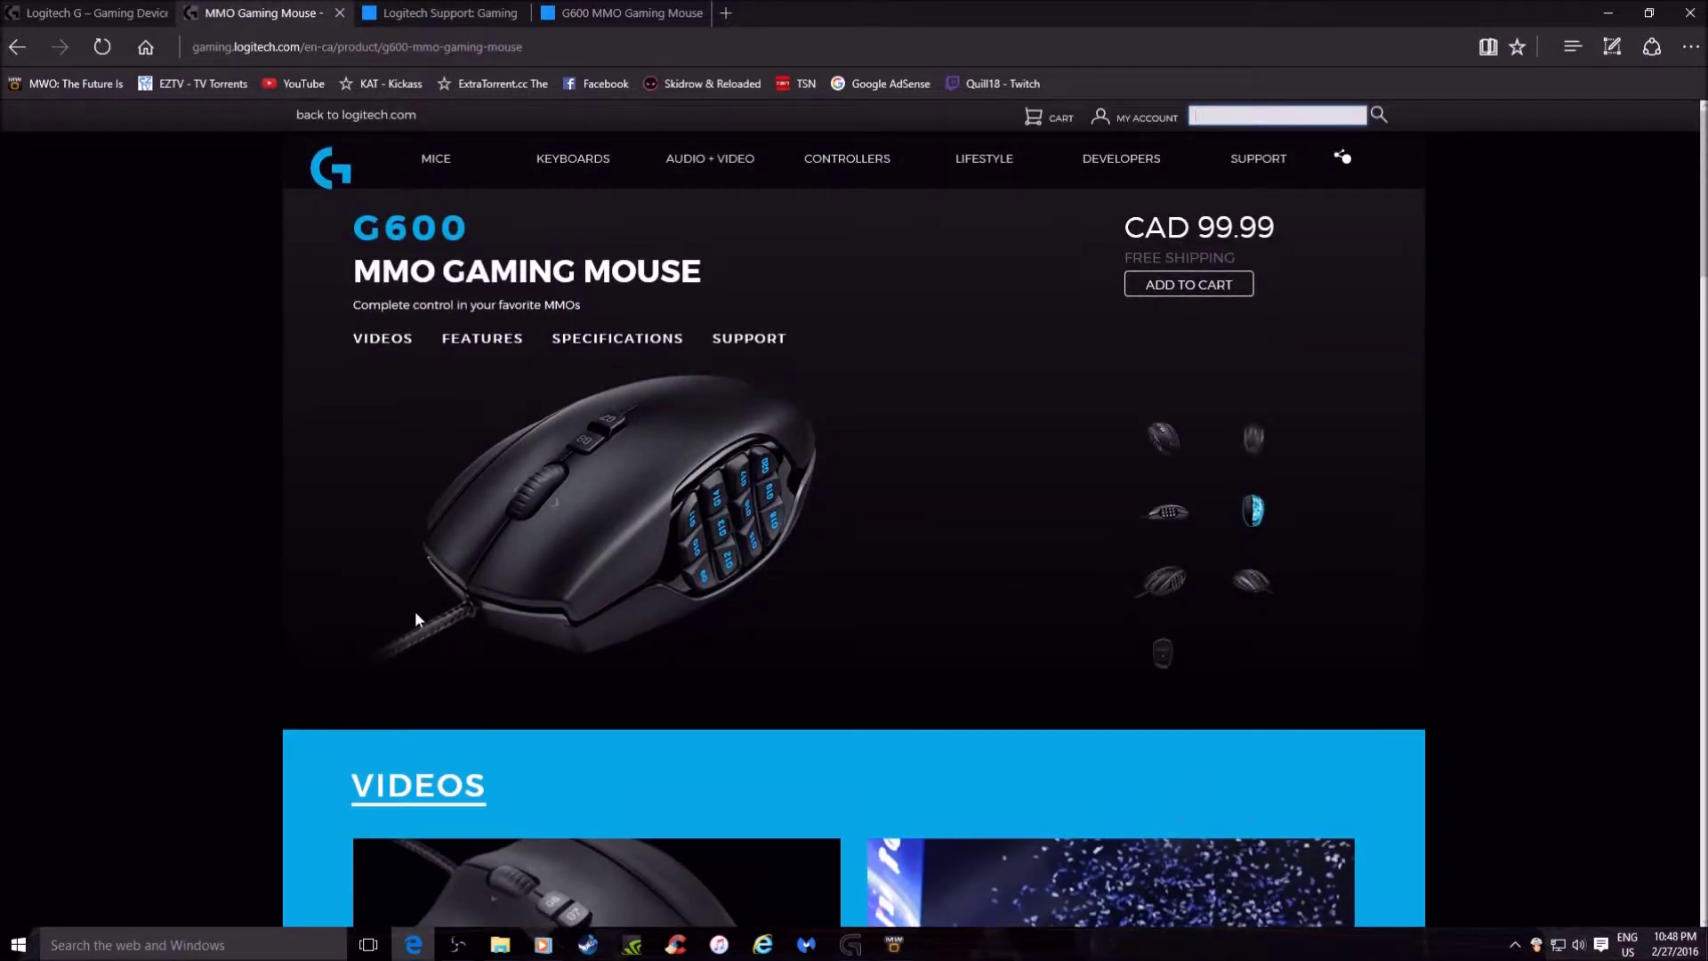
- Close the Logitech Support gaming tab and view the G600 from another angle
{"action": "left_click", "coordinate": [445, 13]}
{"action": "scroll", "coordinate": [214, 445], "scroll_direction": "down", "scroll_amount": 6}
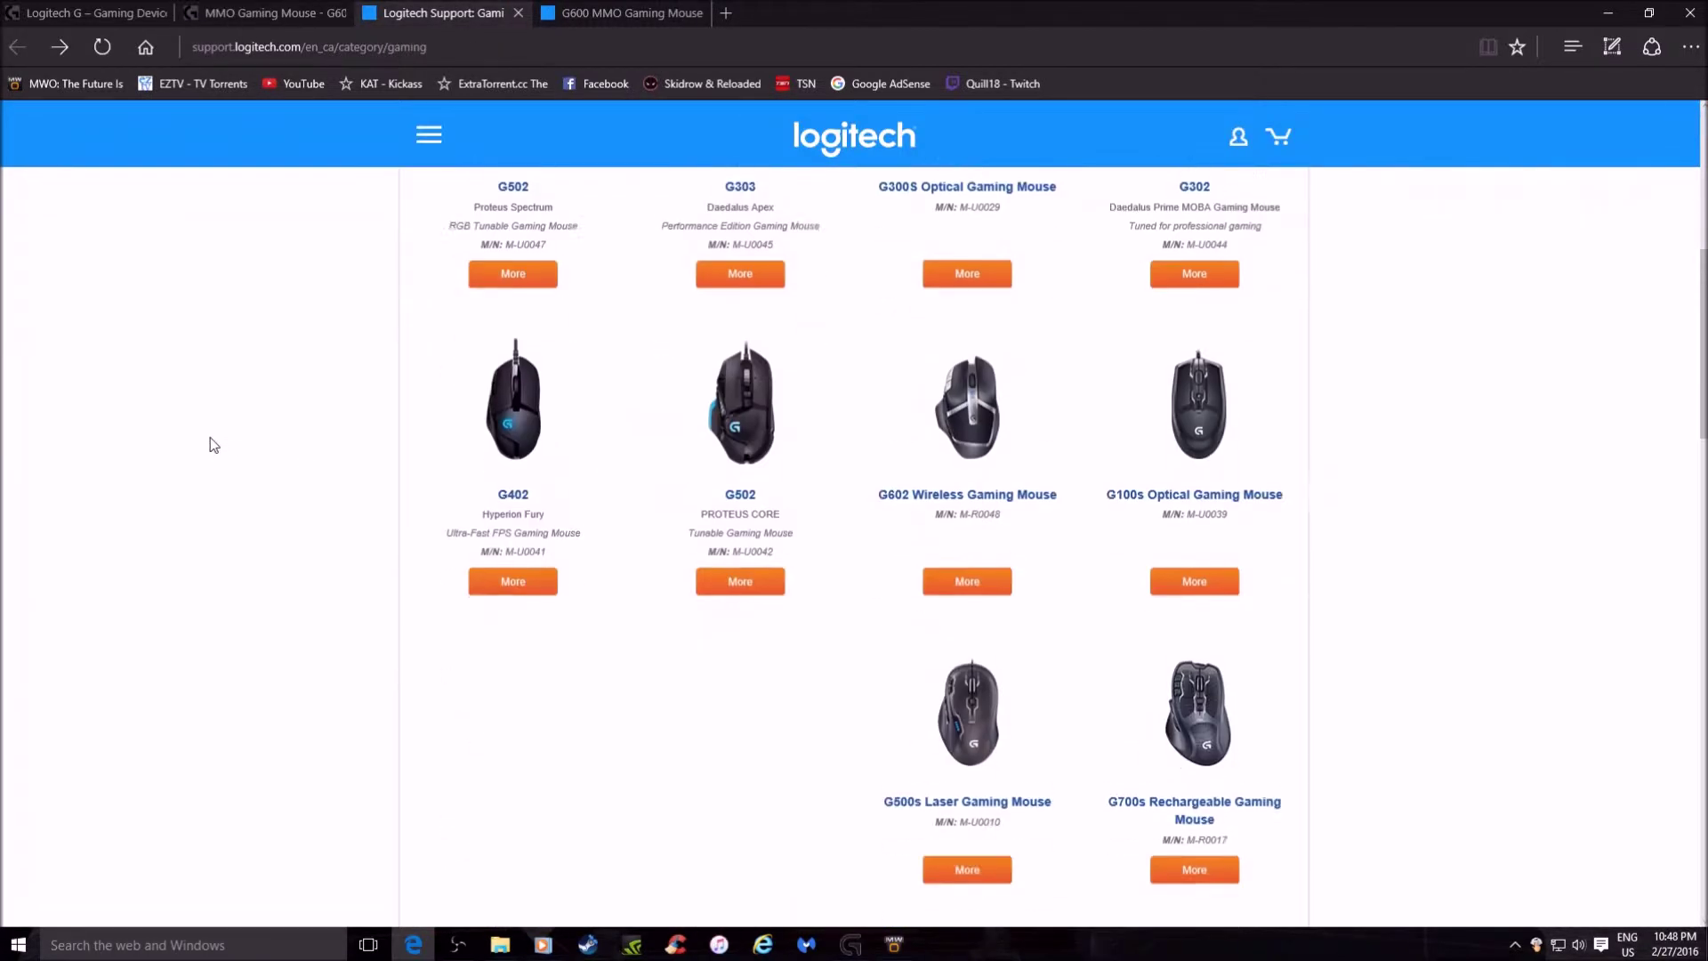
{"action": "scroll", "coordinate": [267, 454], "scroll_direction": "down", "scroll_amount": 1}
{"action": "scroll", "coordinate": [302, 439], "scroll_direction": "up", "scroll_amount": 3}
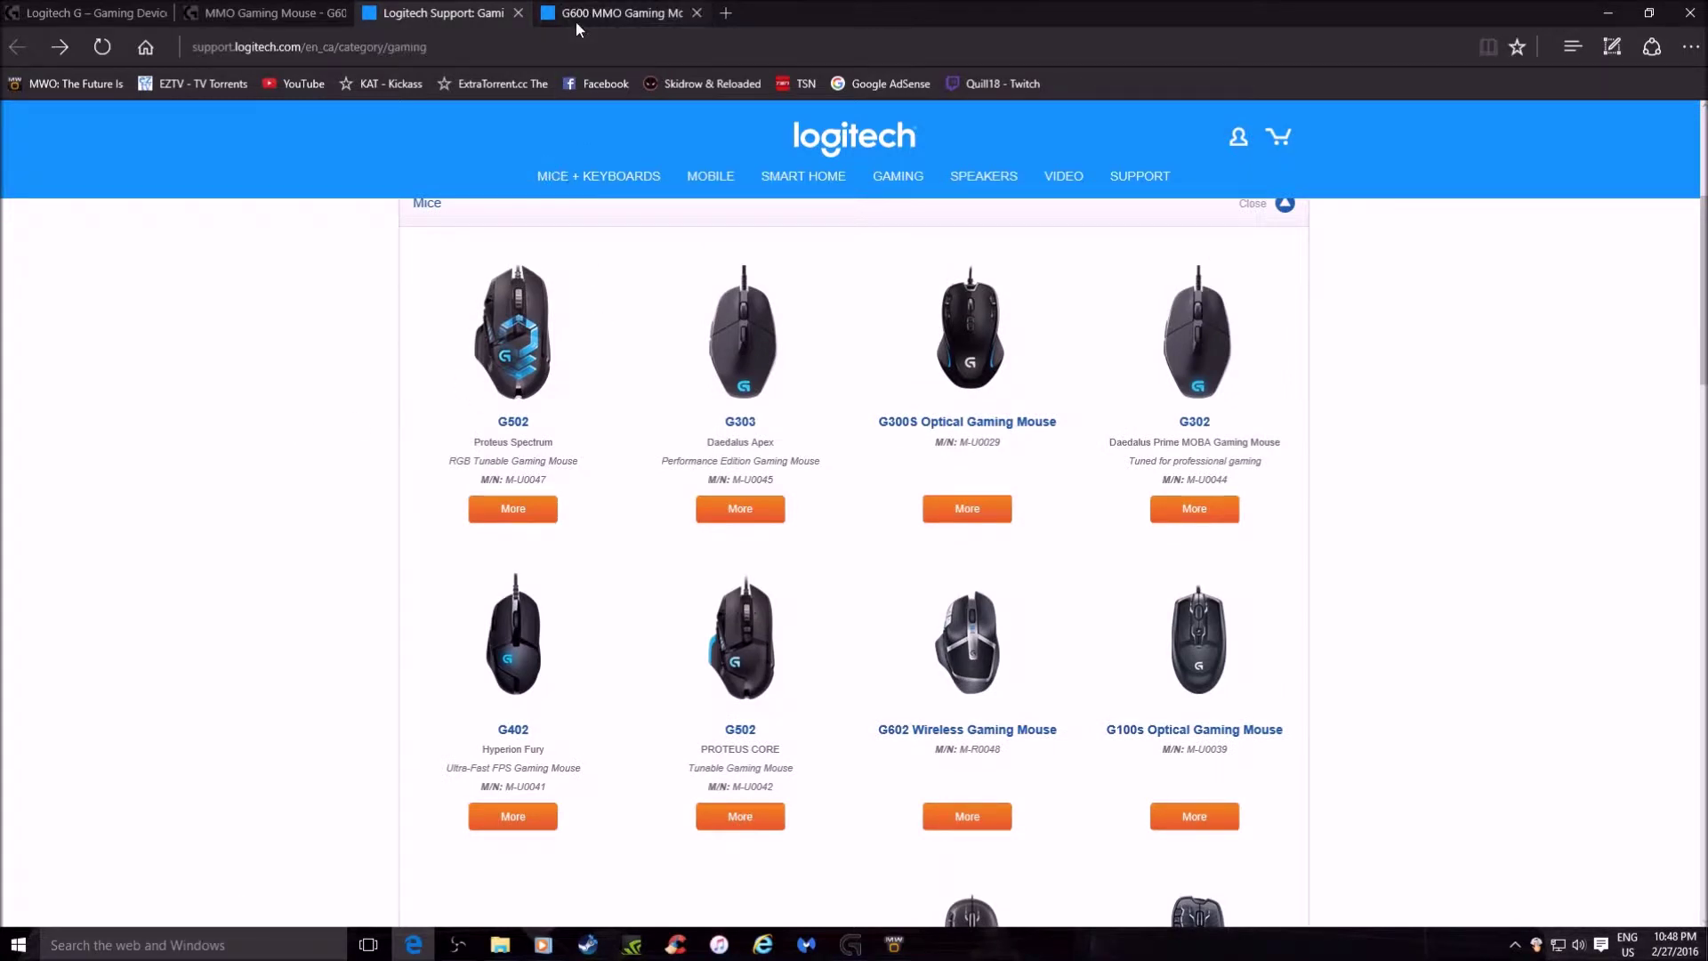
{"action": "left_click", "coordinate": [518, 12]}
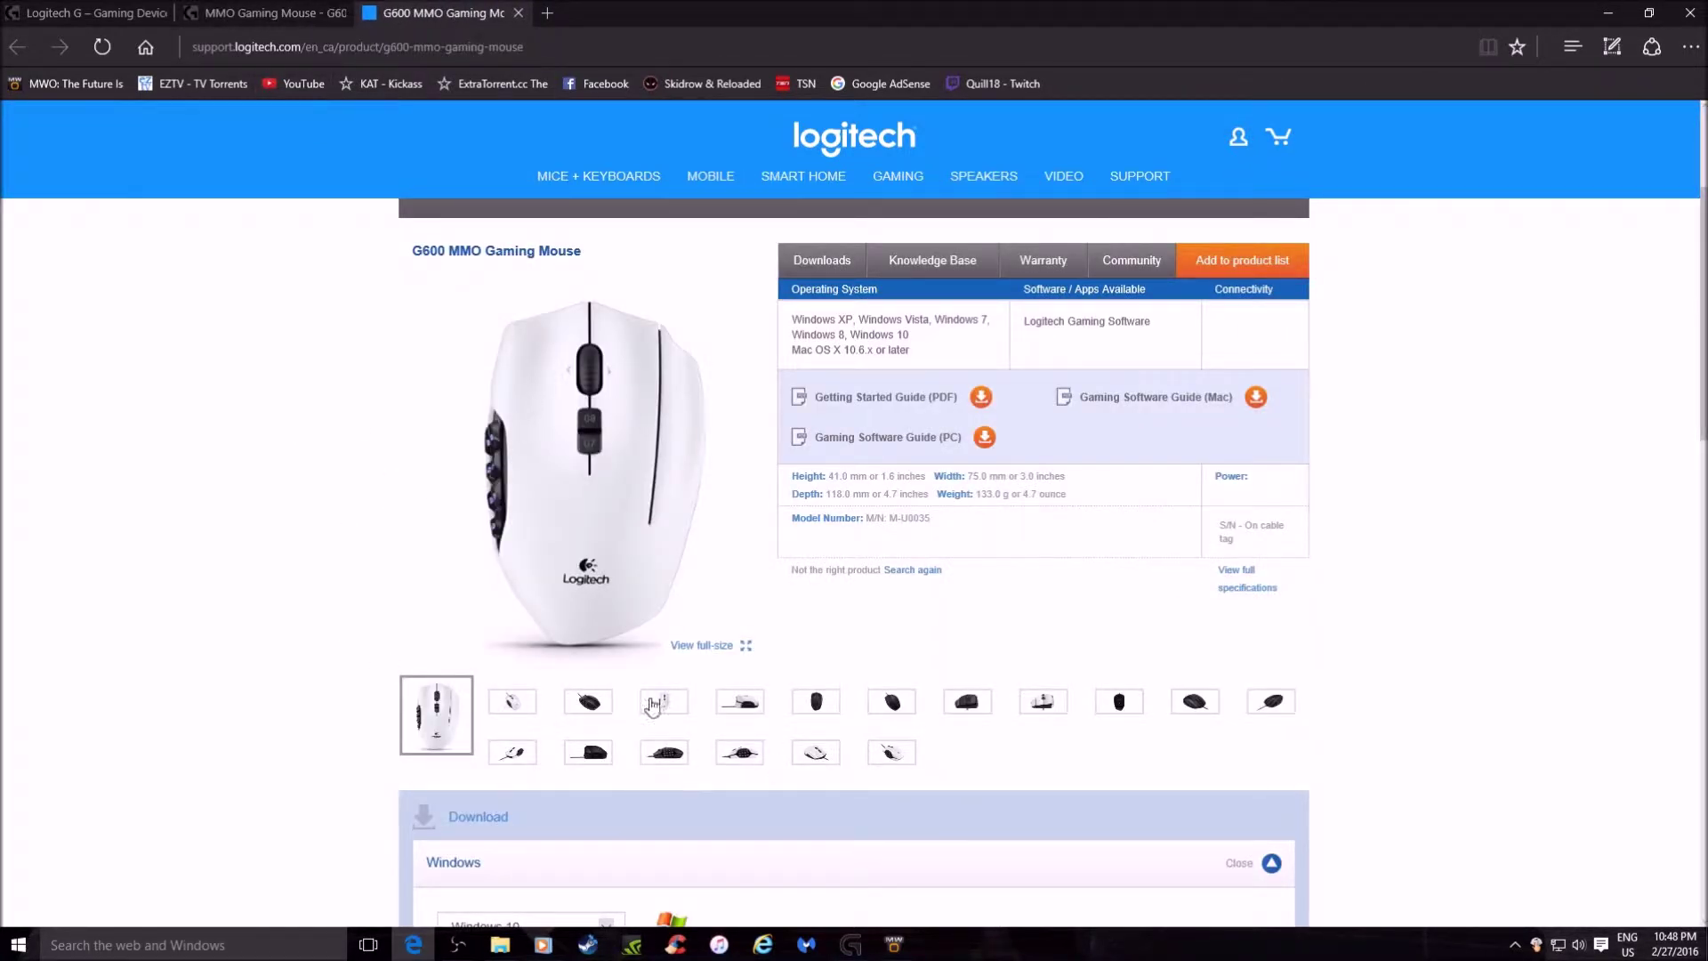
{"action": "left_click", "coordinate": [588, 701]}
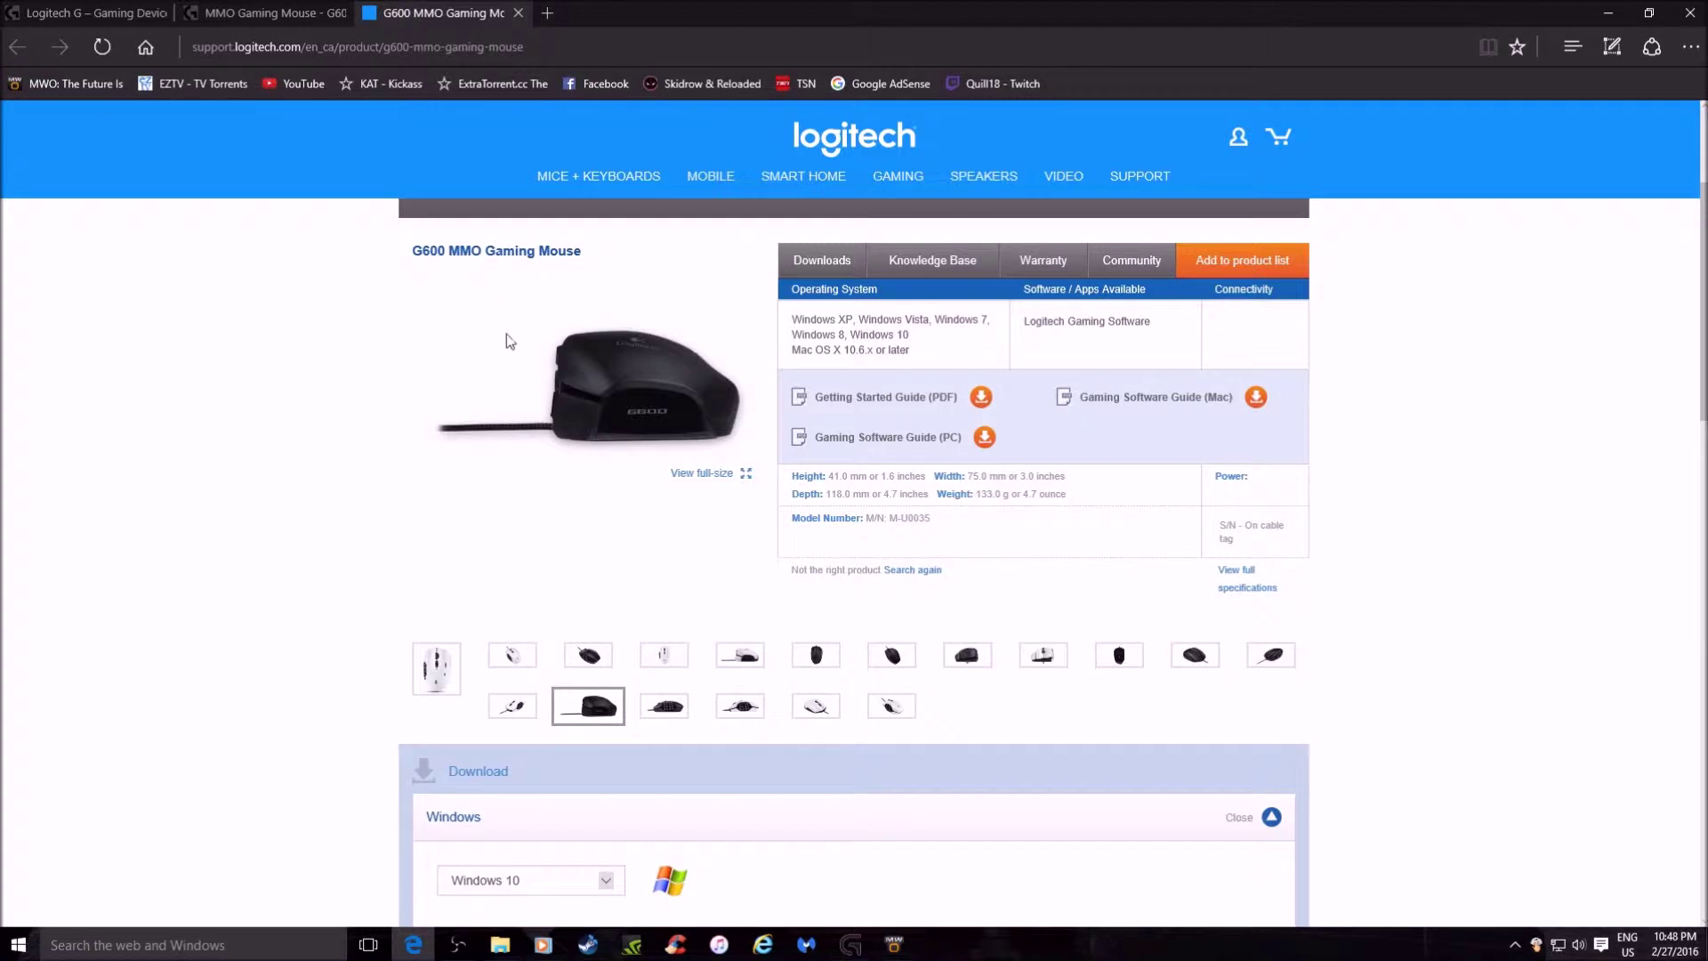
- Pick Windows 10 for the G600 downloads and centre the Gaming Software window
{"action": "scroll", "coordinate": [349, 628], "scroll_direction": "down", "scroll_amount": 4}
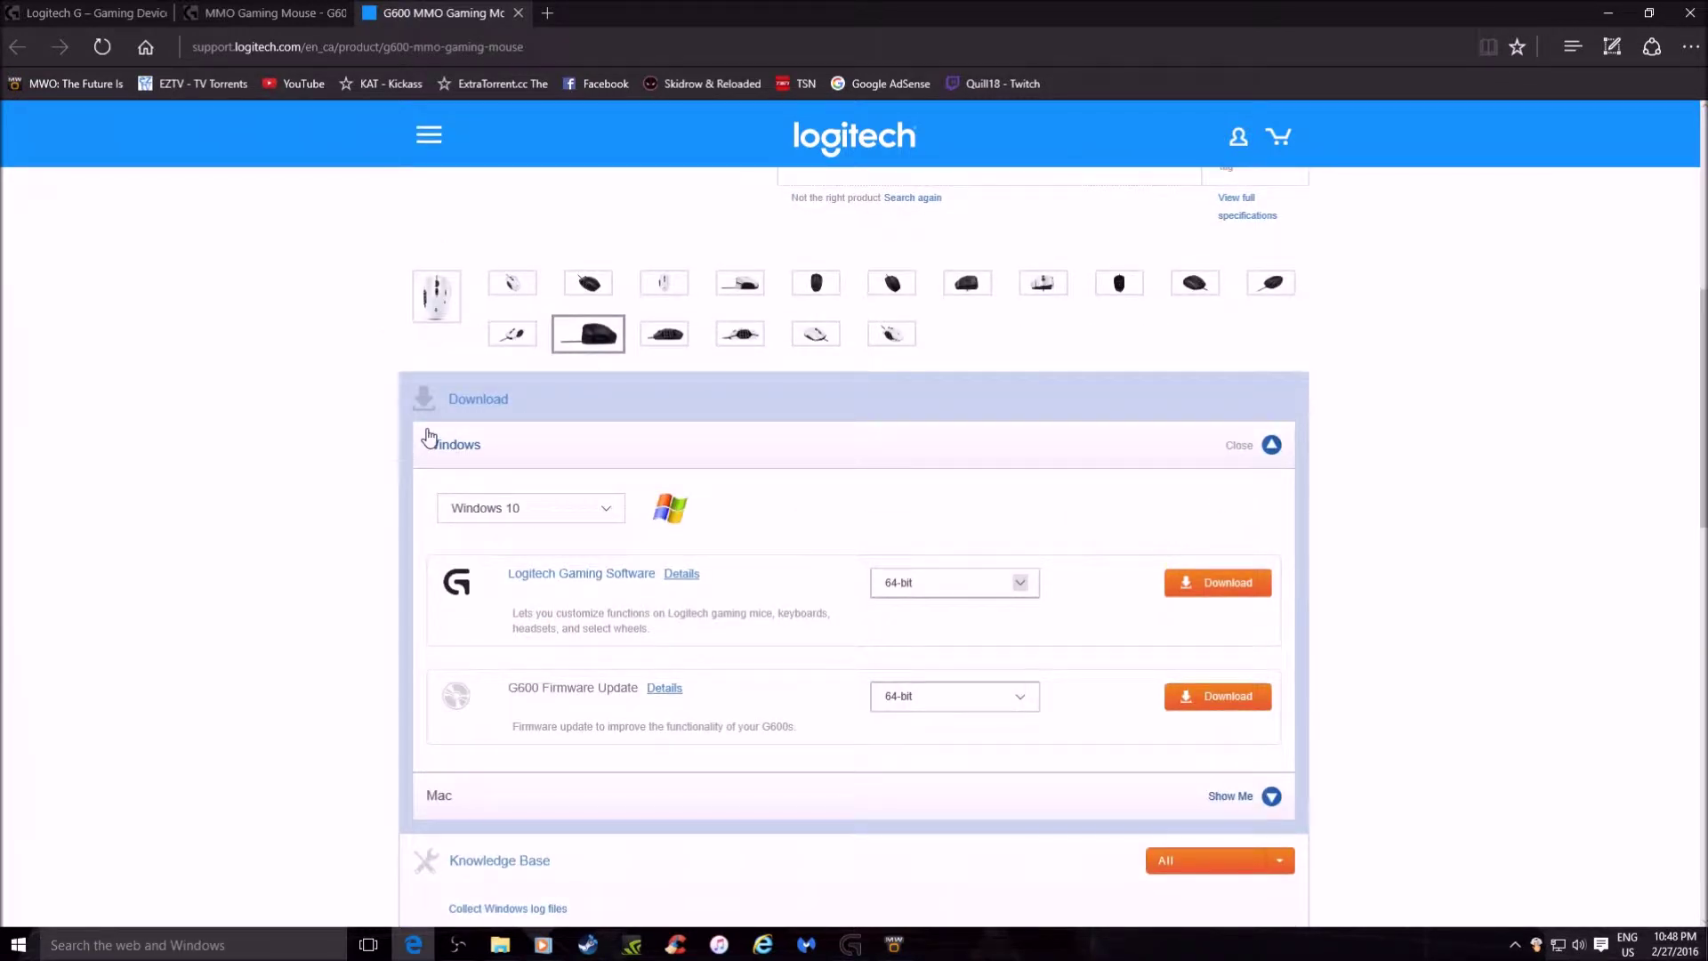
{"action": "left_click", "coordinate": [601, 511]}
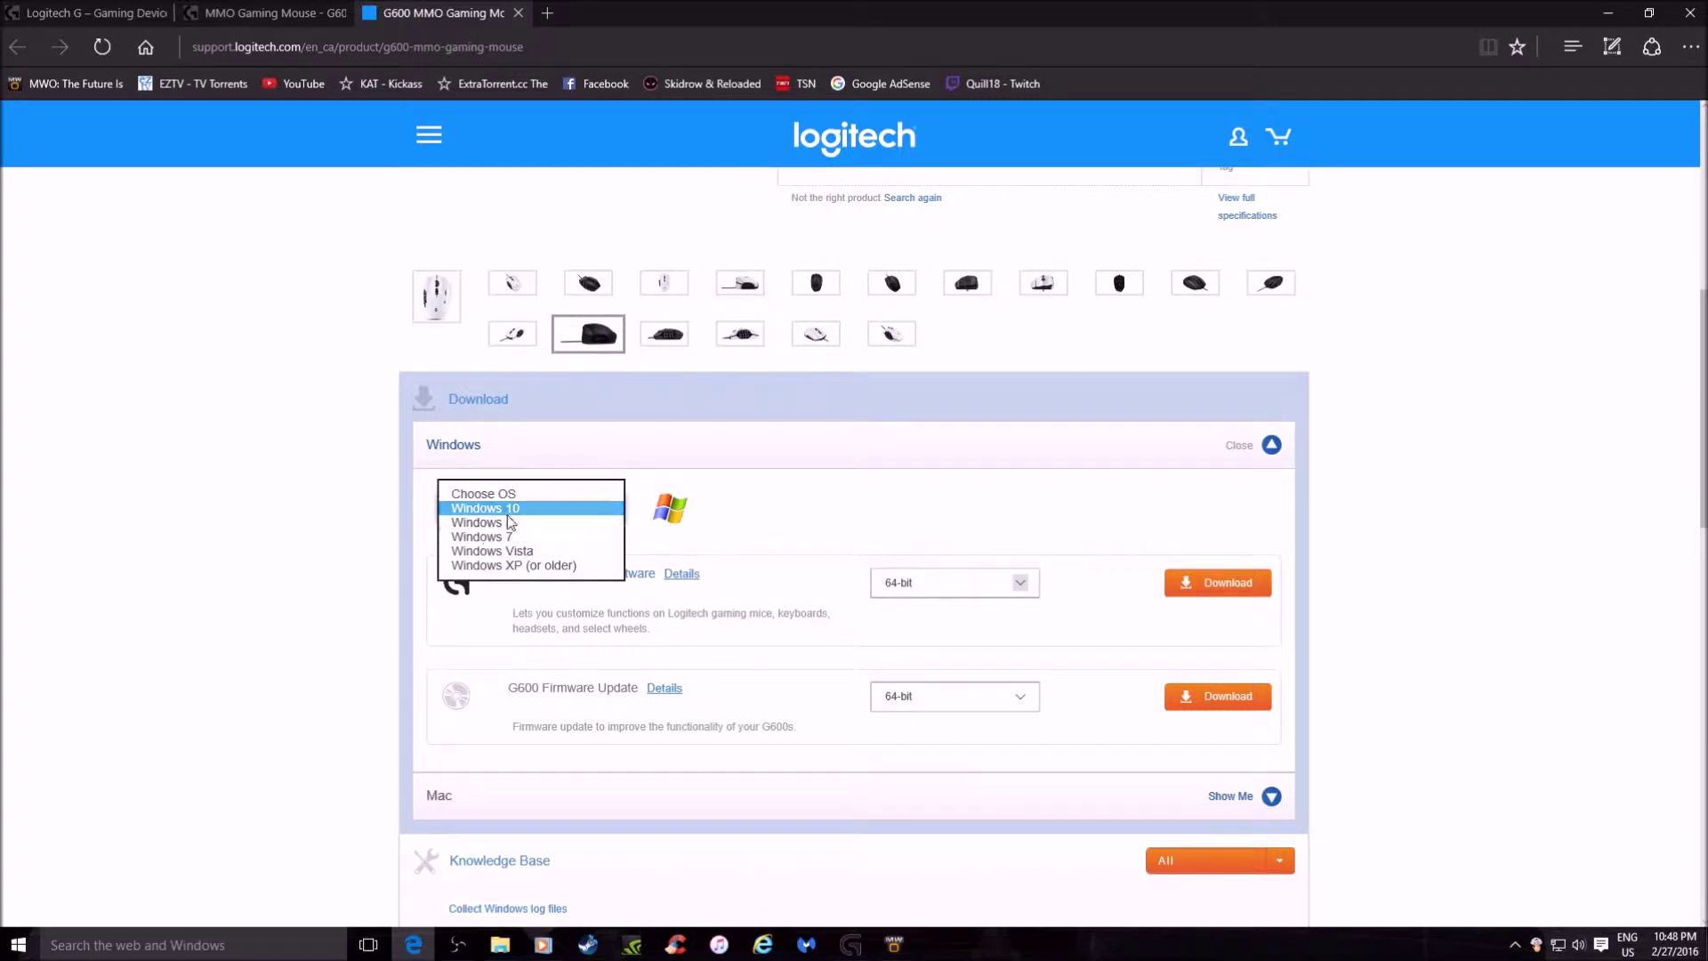
{"action": "left_click", "coordinate": [543, 511]}
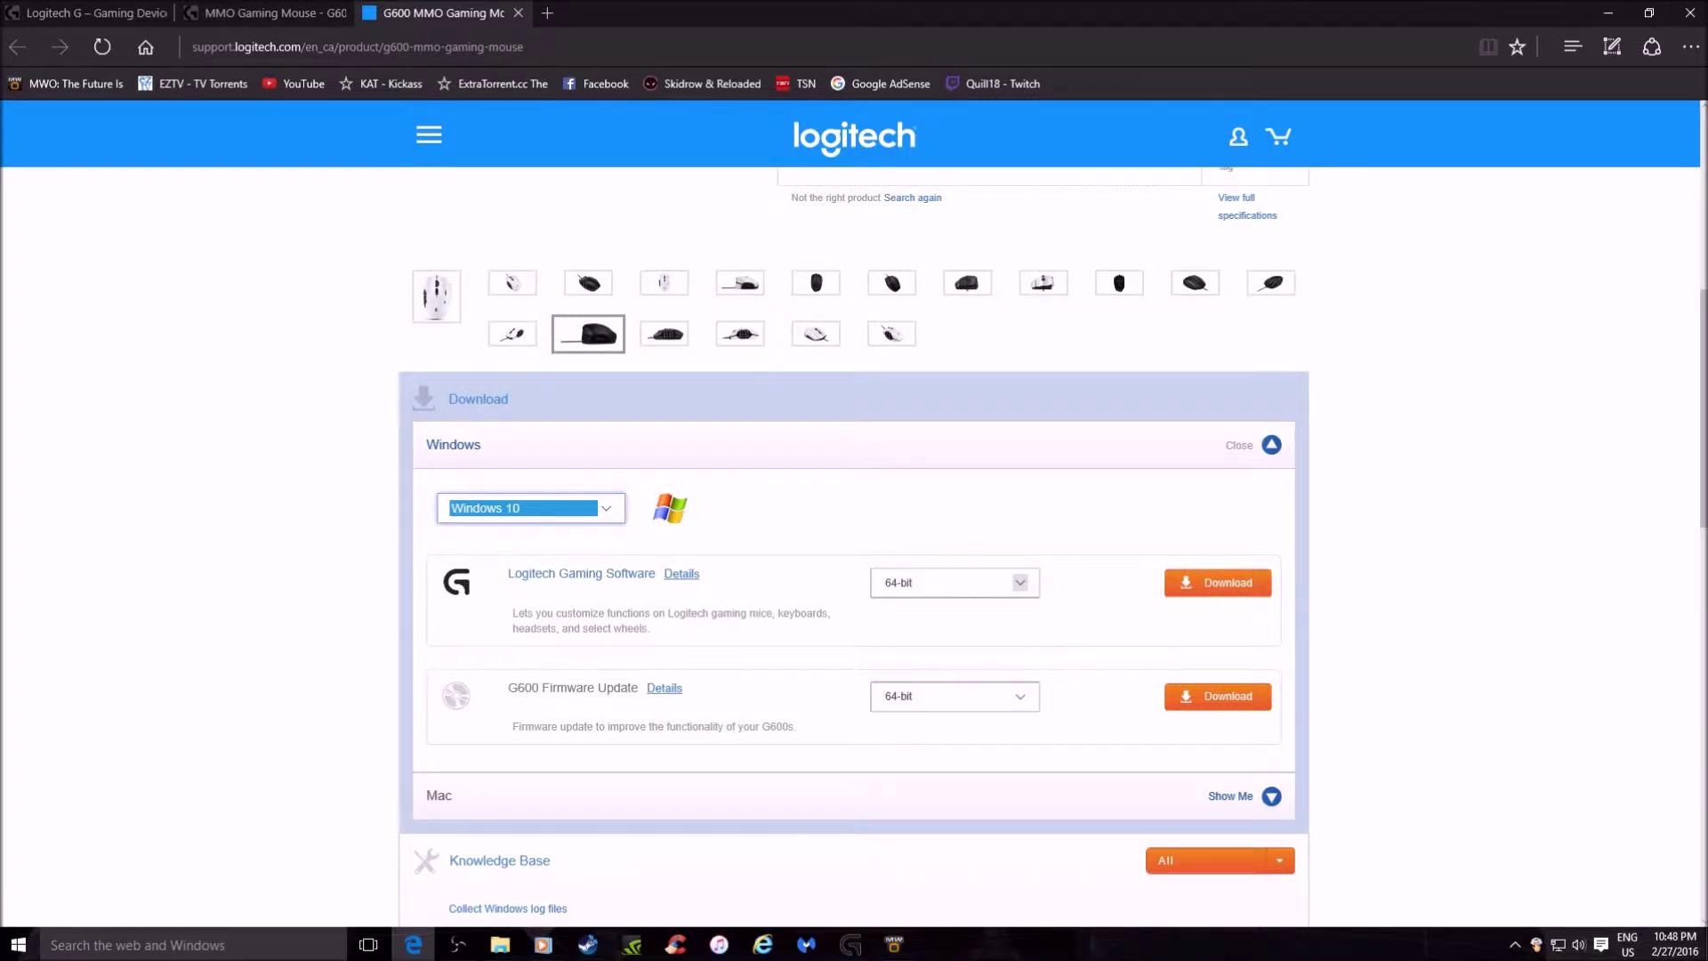
{"action": "left_click_drag", "start_coordinate": [1707, 95], "coordinate": [850, 135]}
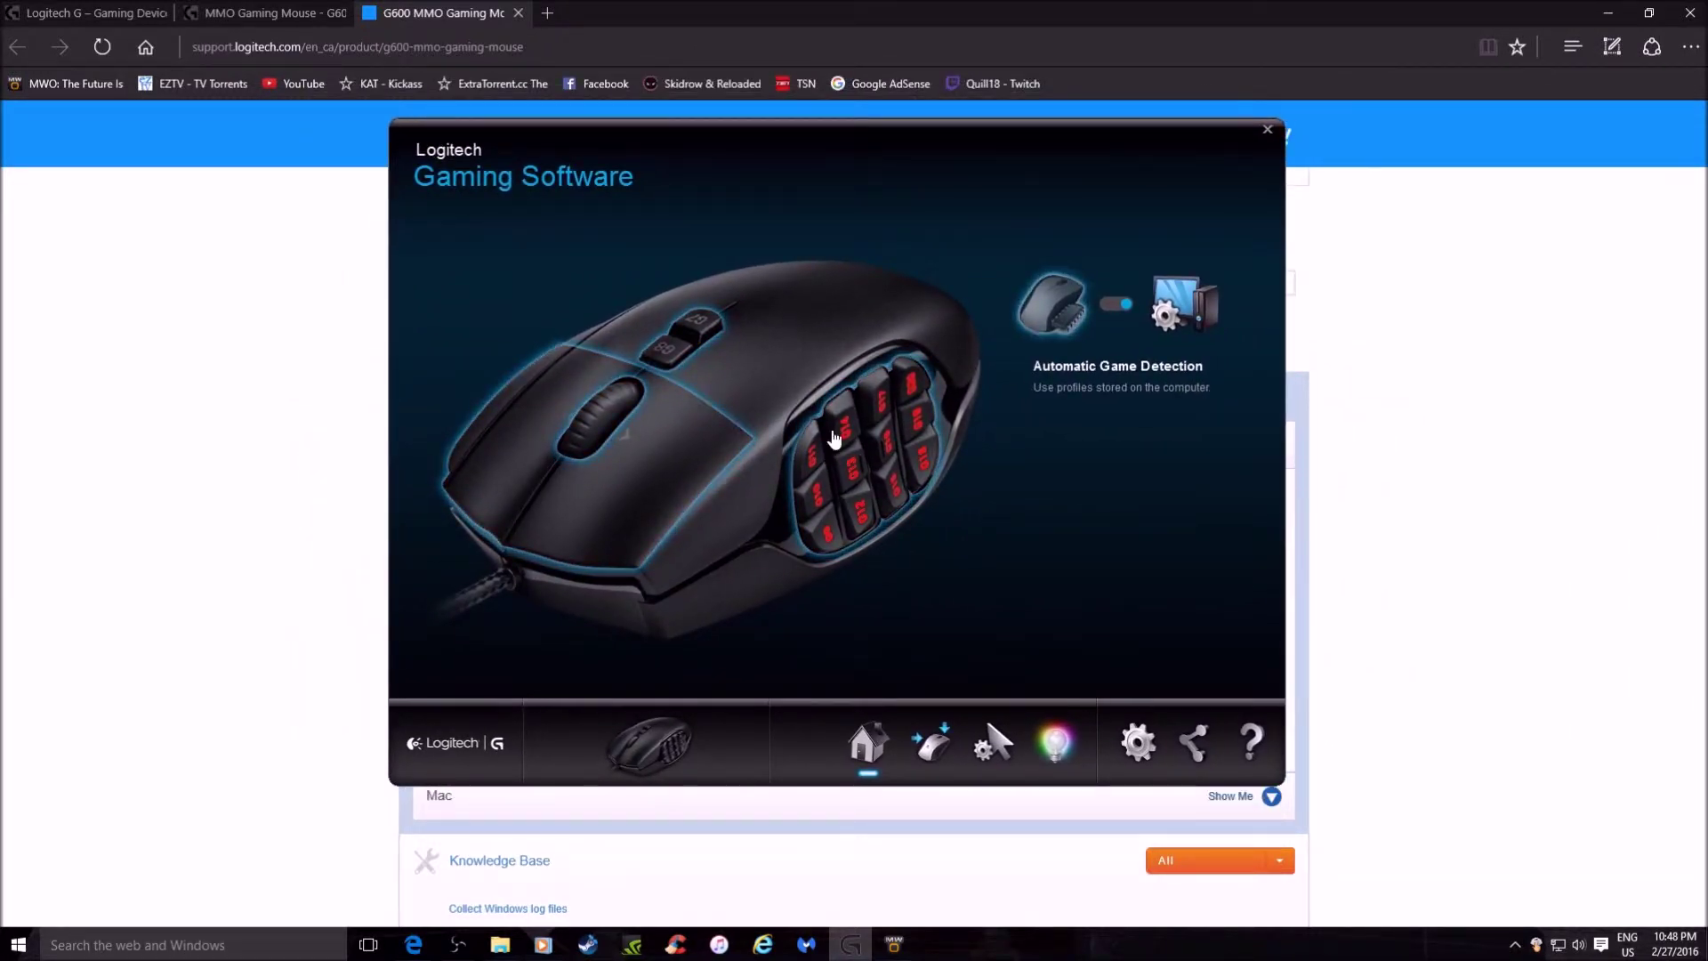
- Open Customize Buttons, dismiss the new-profile options, and bring up MechWarrior's profile menu
{"action": "left_click", "coordinate": [850, 544]}
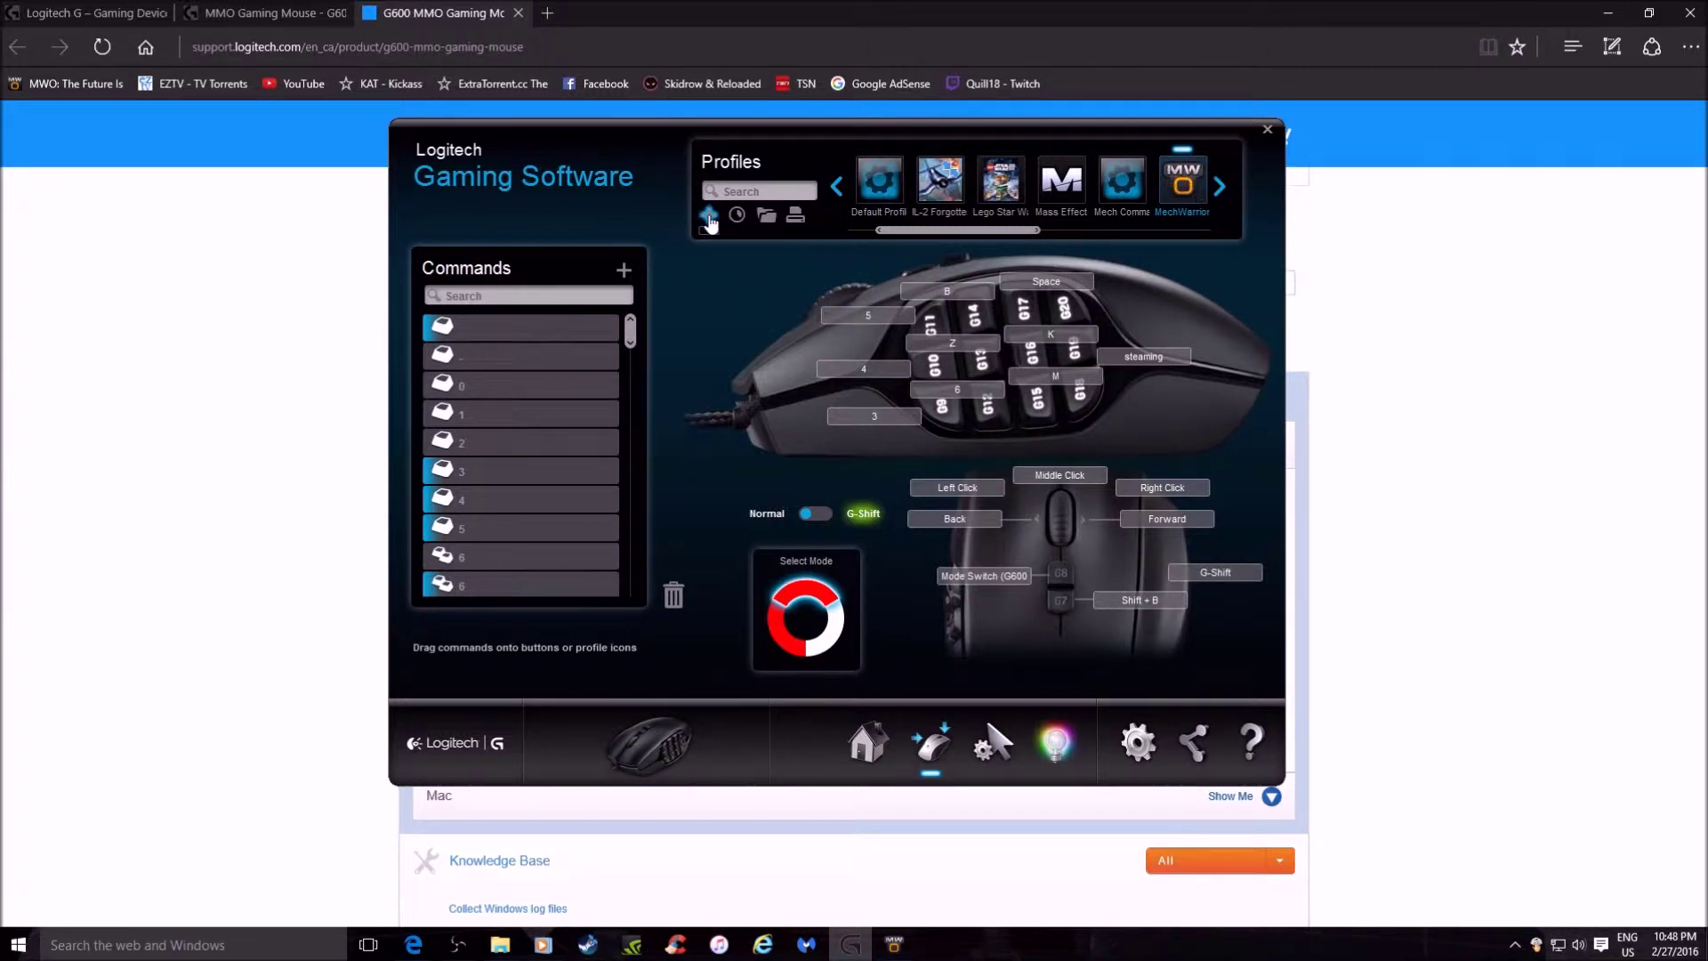
{"action": "left_click", "coordinate": [707, 232]}
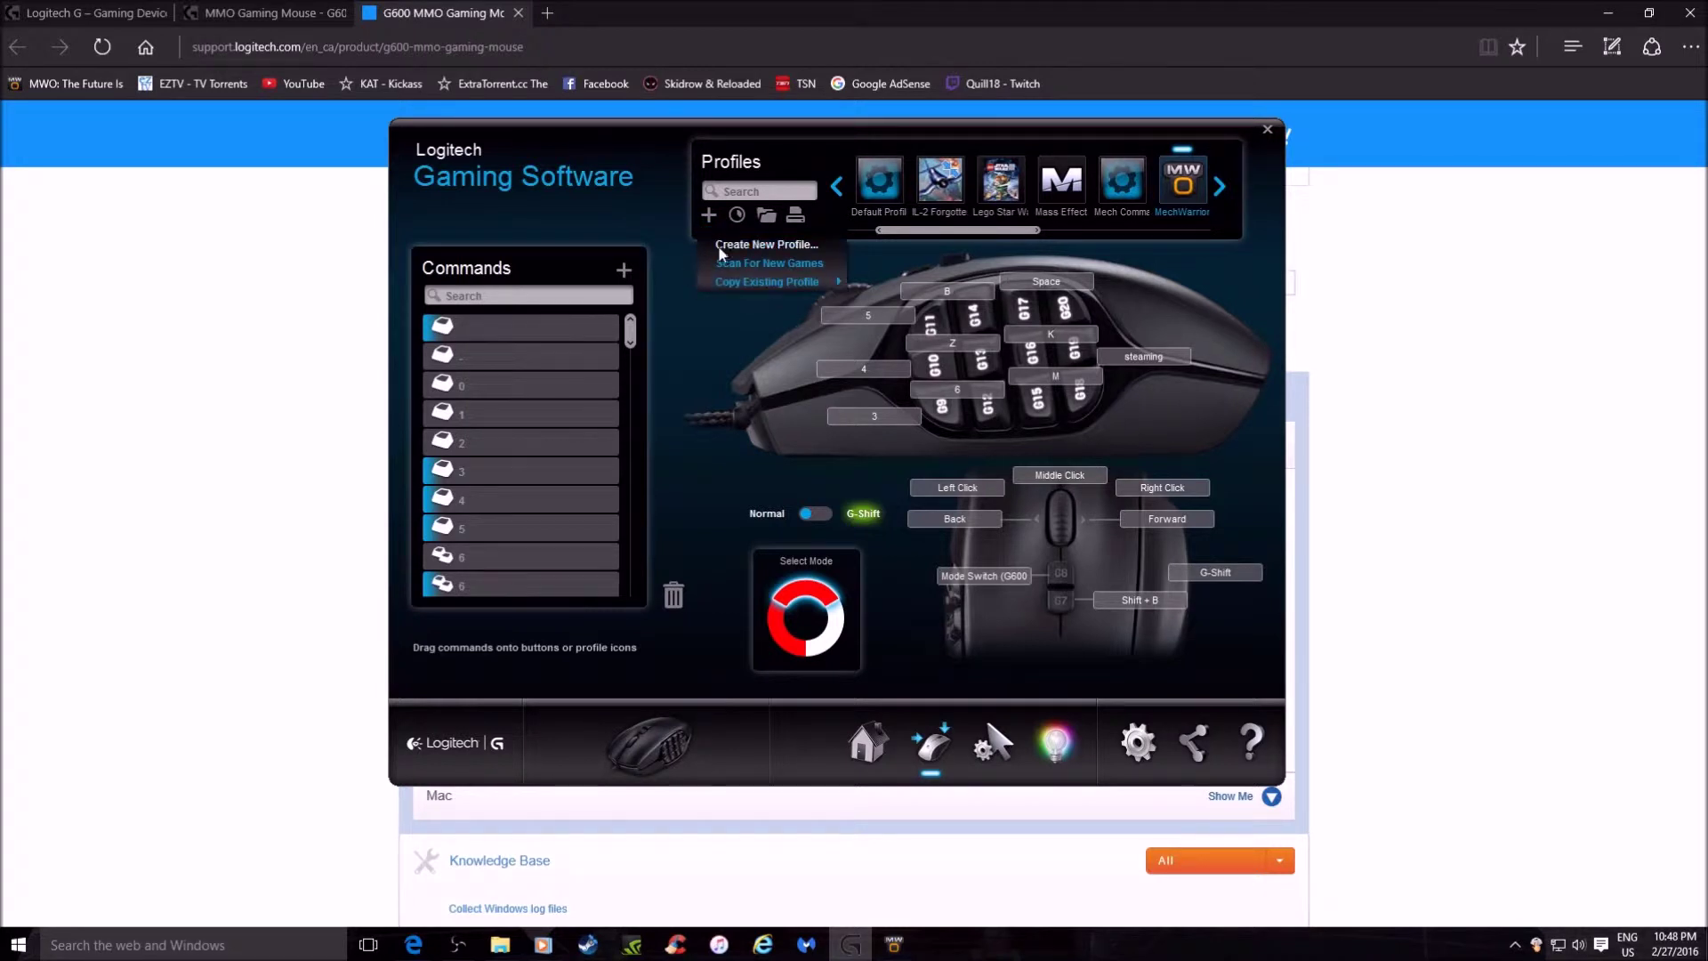
{"action": "left_click", "coordinate": [695, 332]}
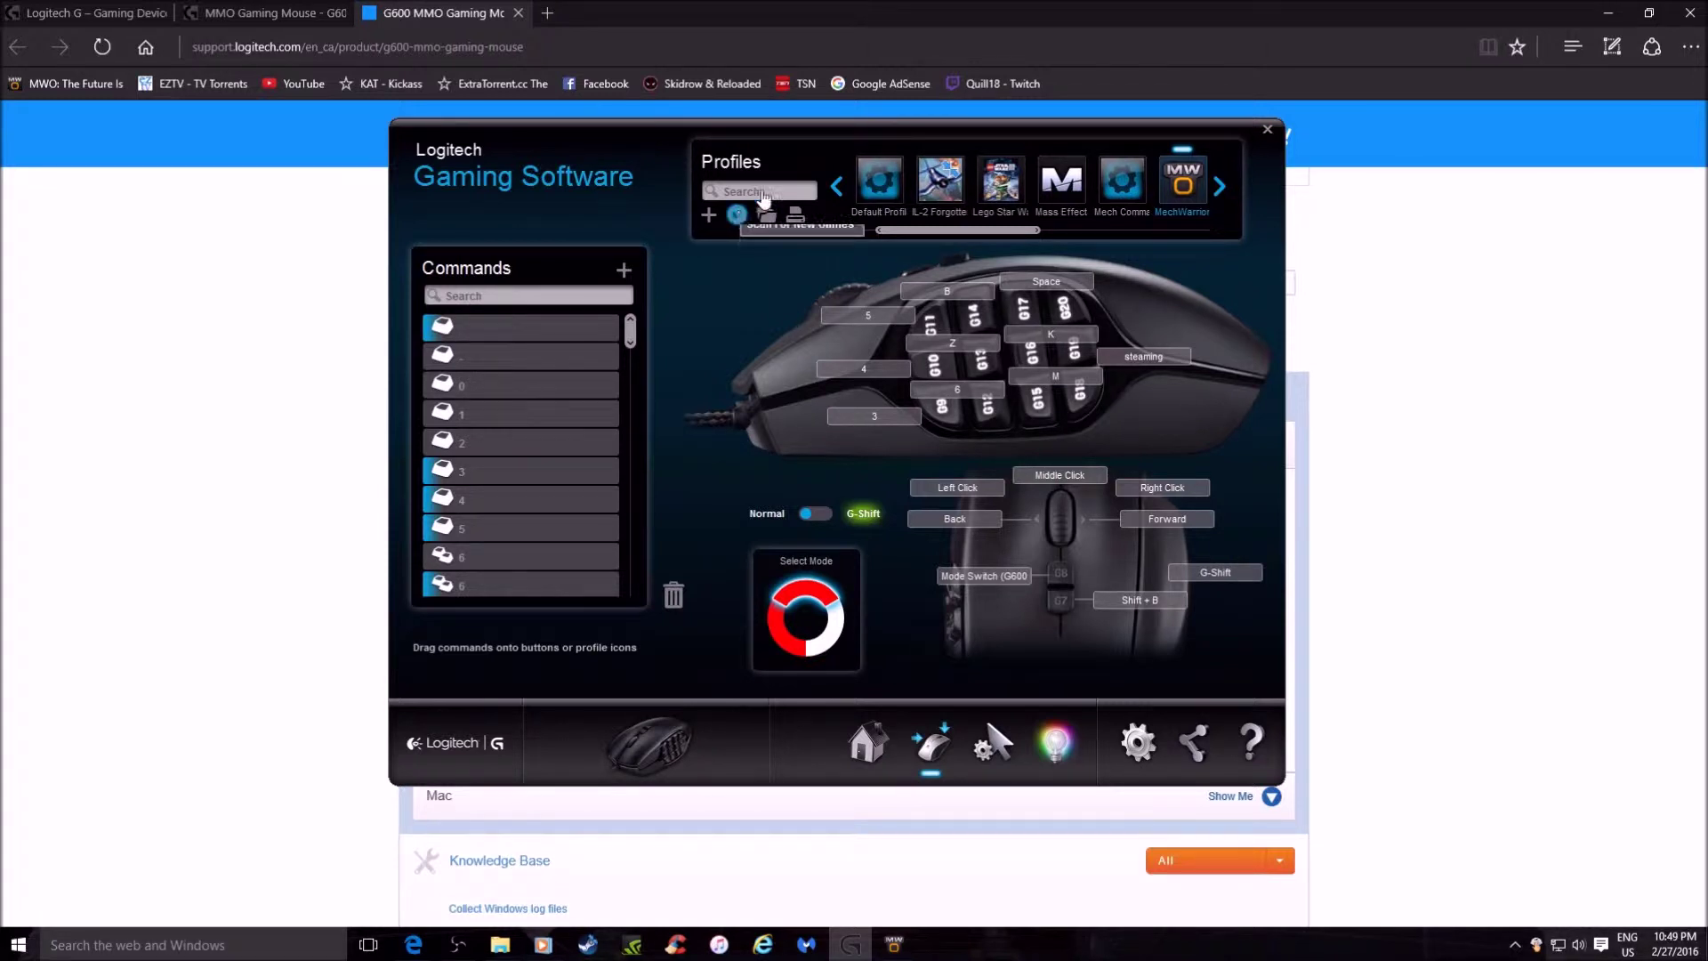
{"action": "right_click", "coordinate": [1185, 193]}
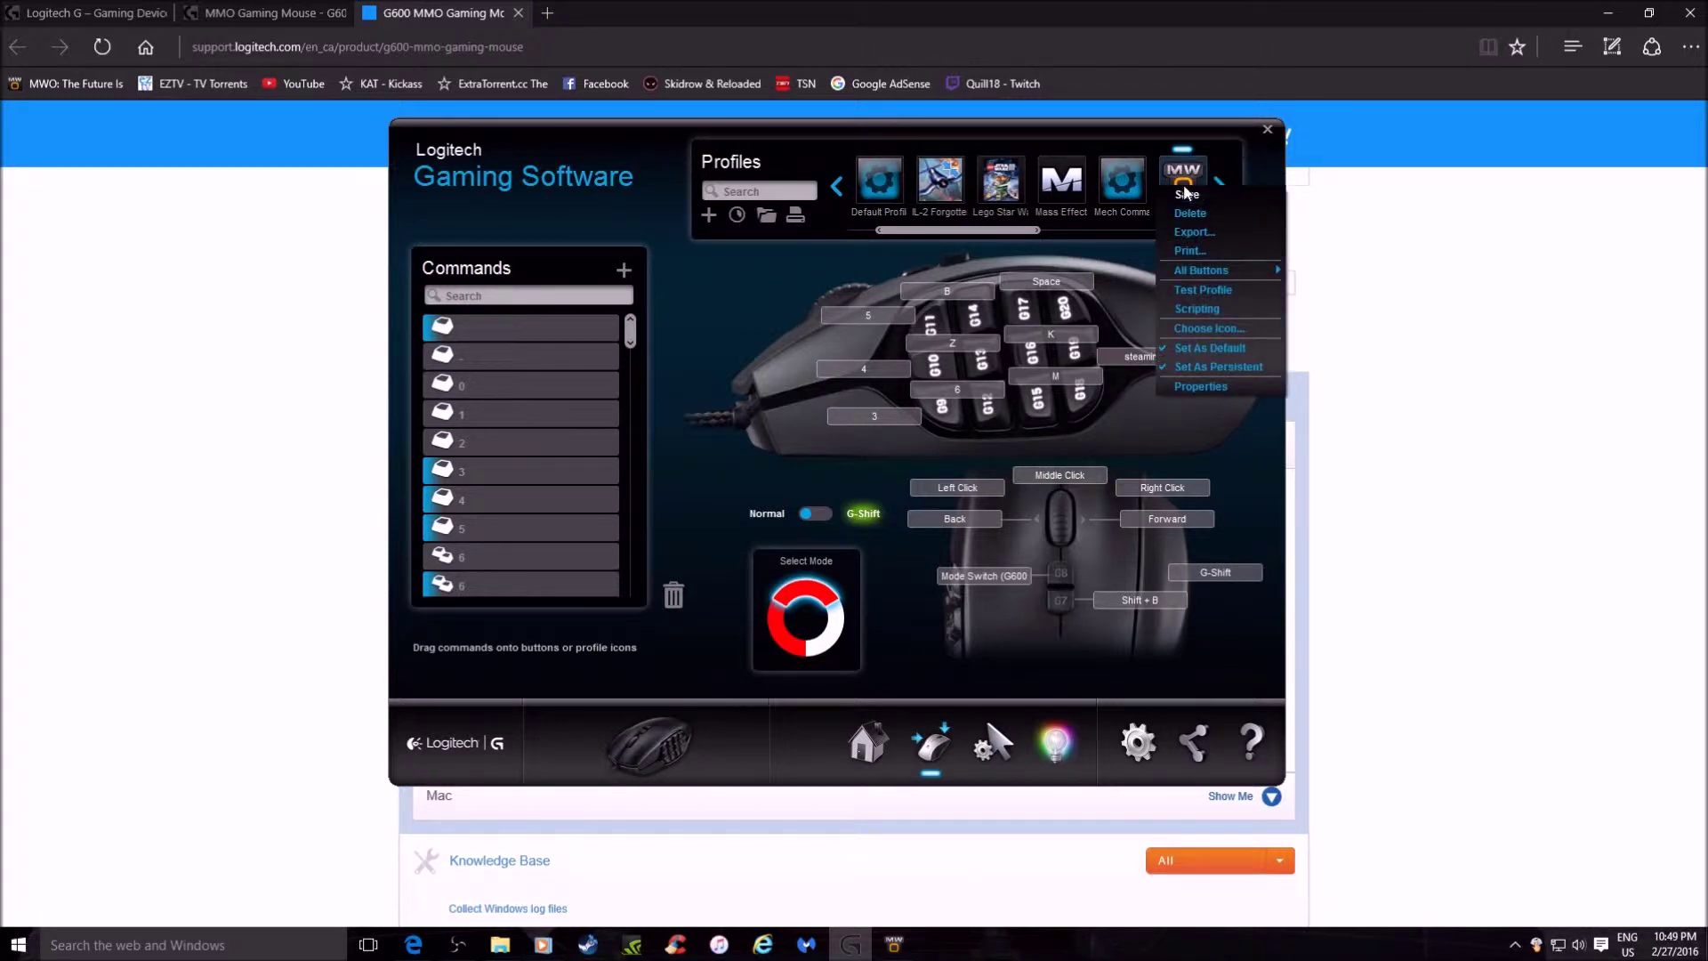
- Switch to Default Profile and back to MechWarrior twice, then open button 3's command menu
{"action": "left_click", "coordinate": [811, 289]}
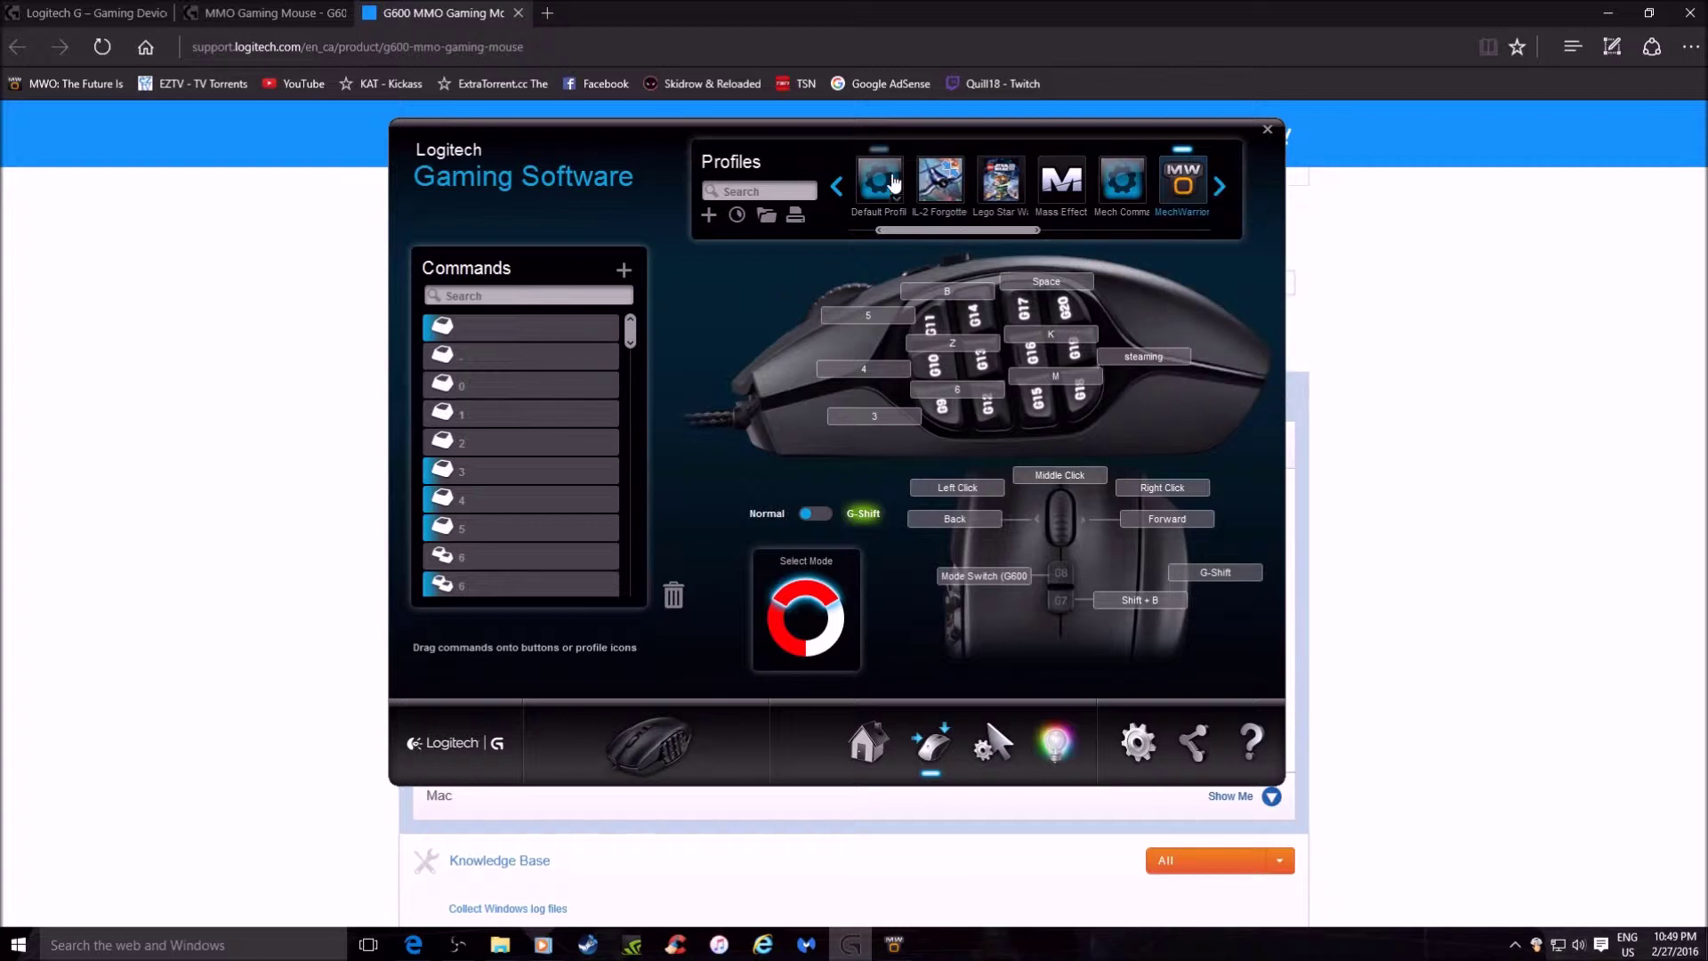
{"action": "left_click", "coordinate": [894, 183]}
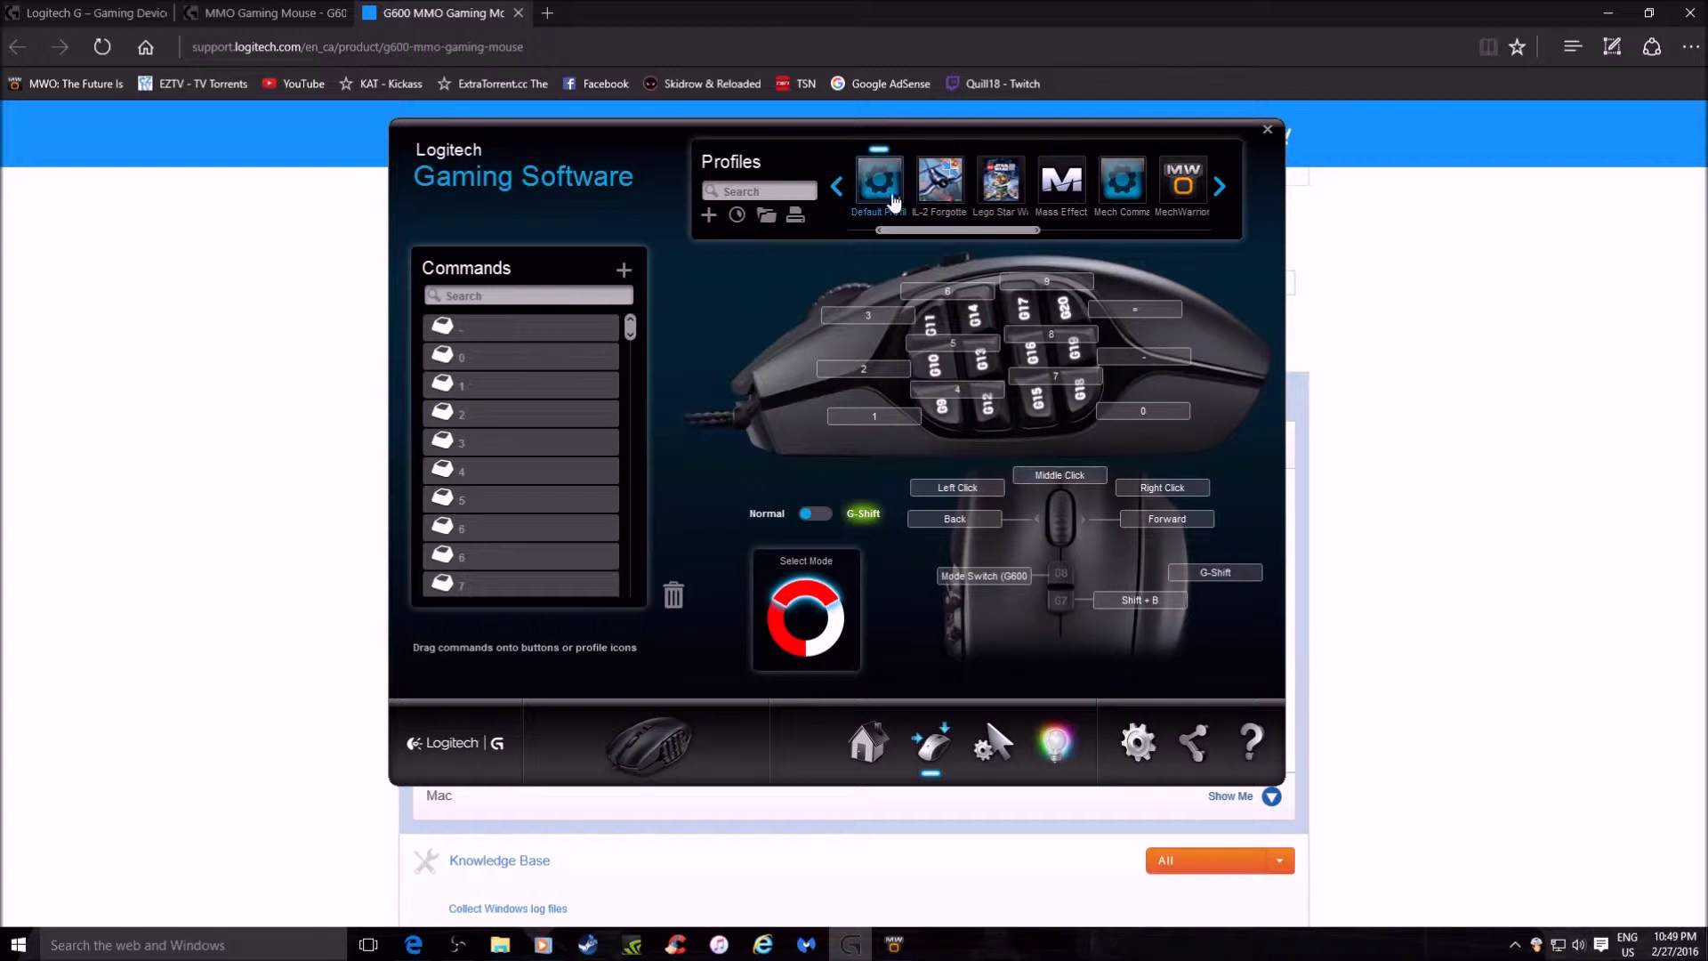
{"action": "left_click", "coordinate": [1179, 189]}
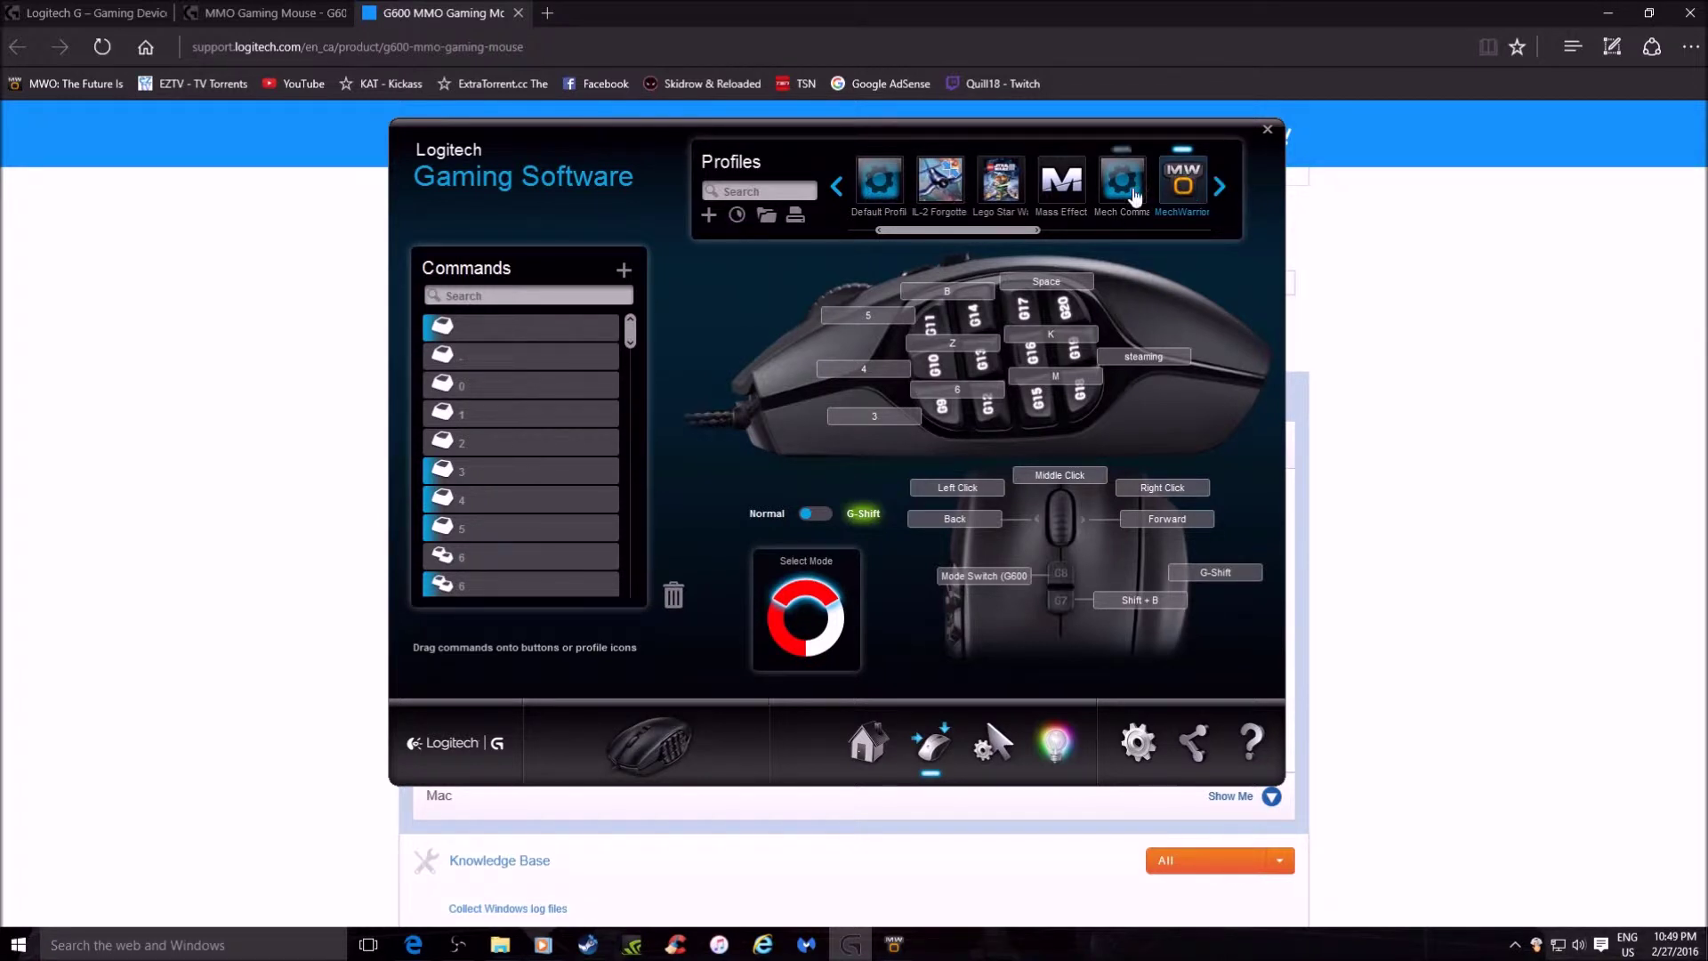
{"action": "right_click", "coordinate": [1180, 183]}
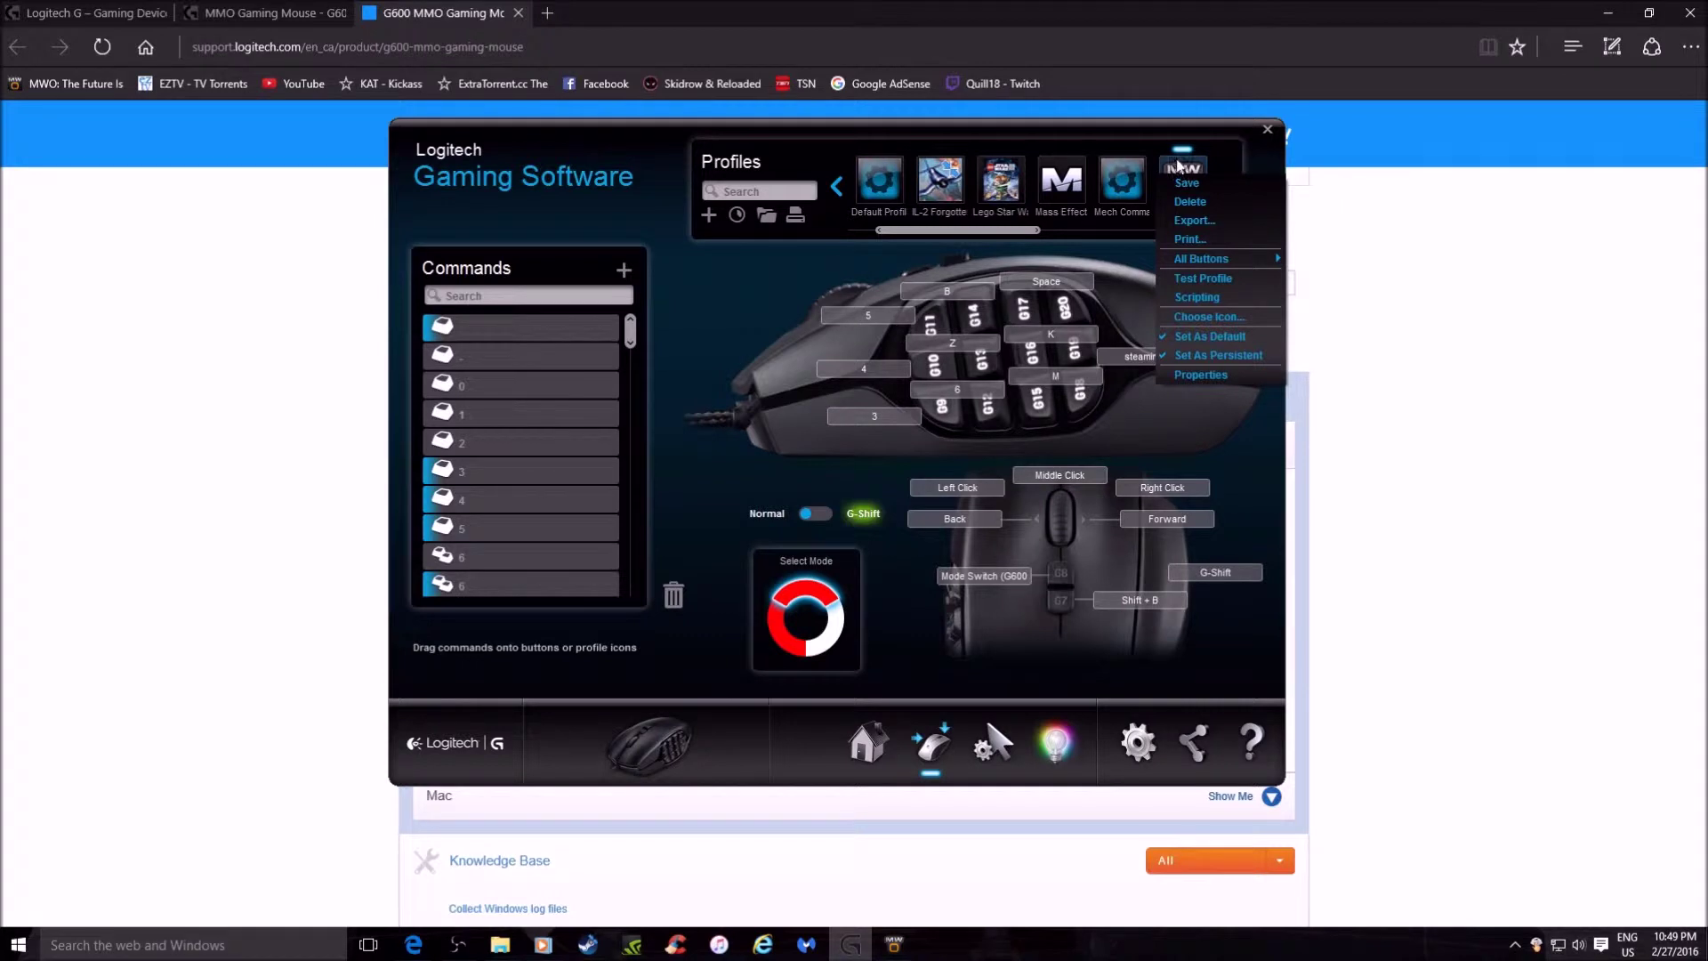
{"action": "left_click", "coordinate": [783, 294]}
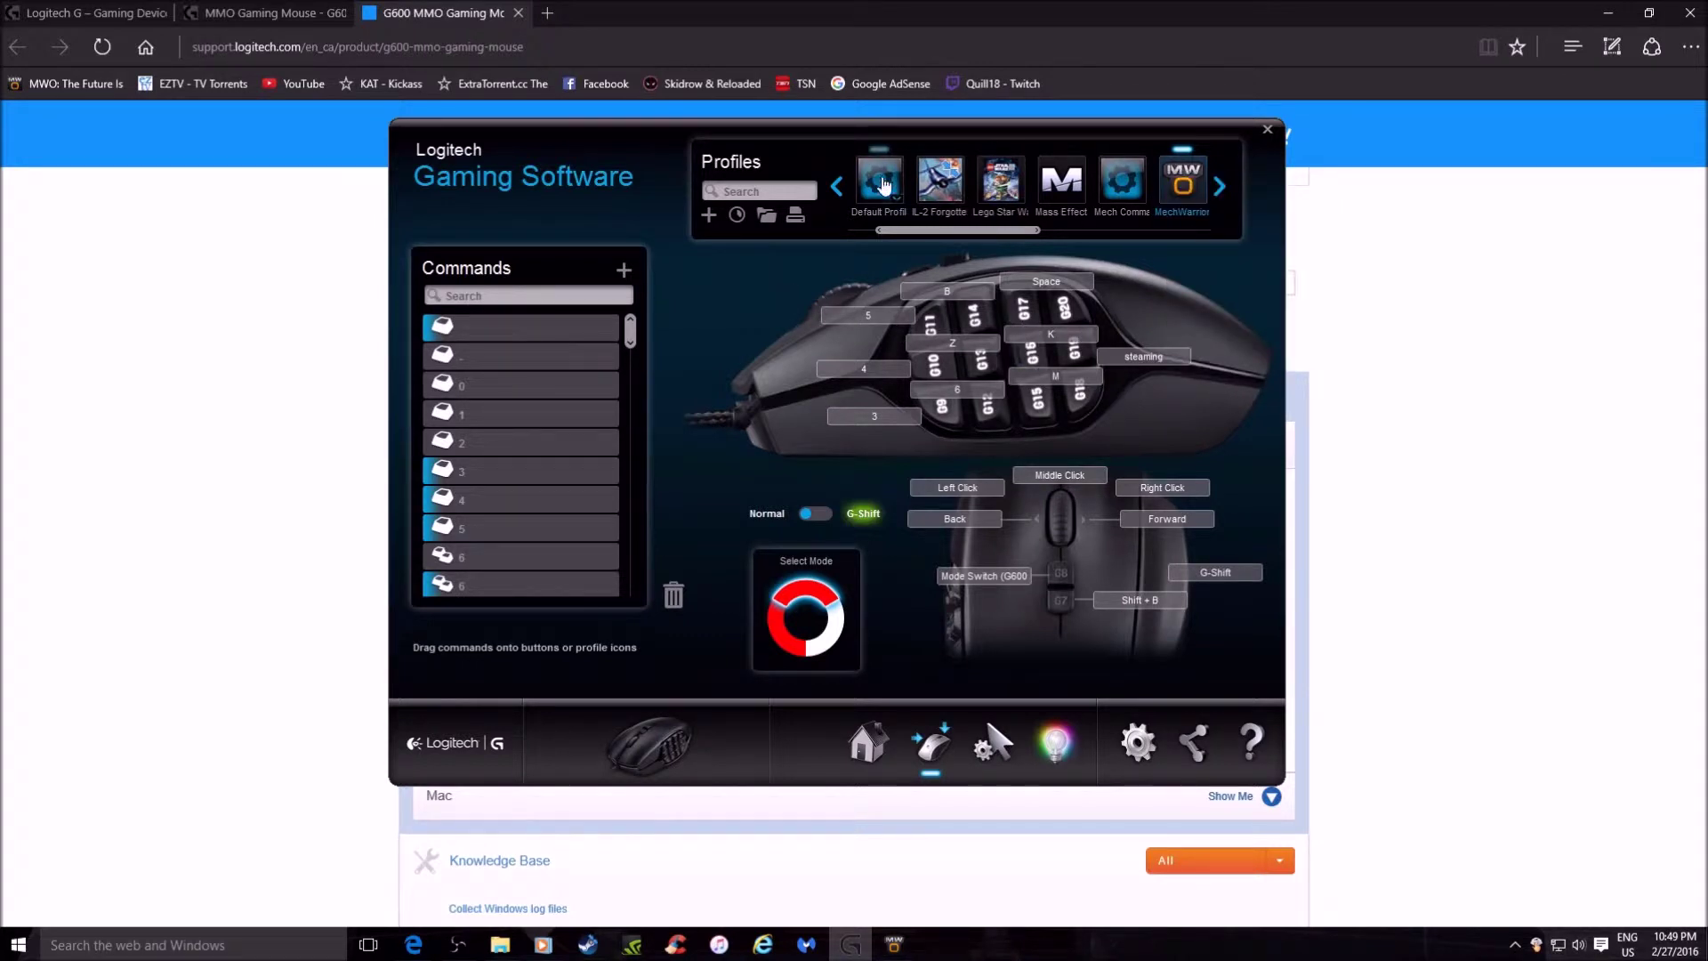
{"action": "left_click", "coordinate": [879, 182]}
{"action": "left_click", "coordinate": [1197, 181]}
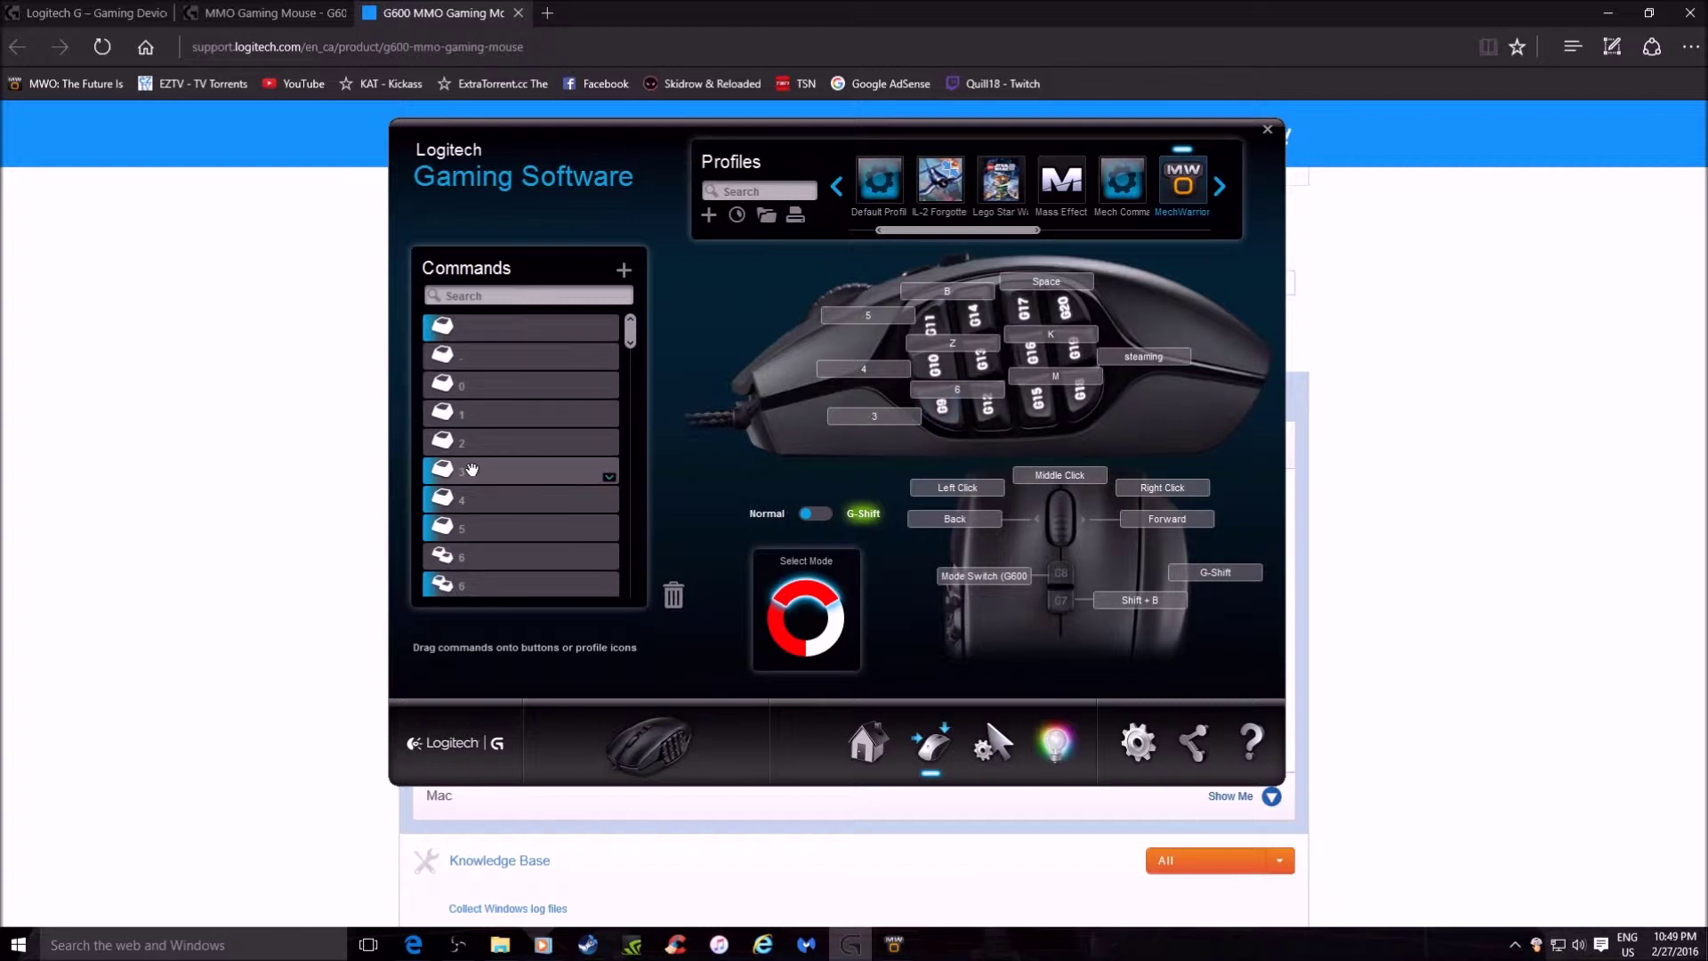
{"action": "left_click_drag", "start_coordinate": [493, 451], "coordinate": [910, 408]}
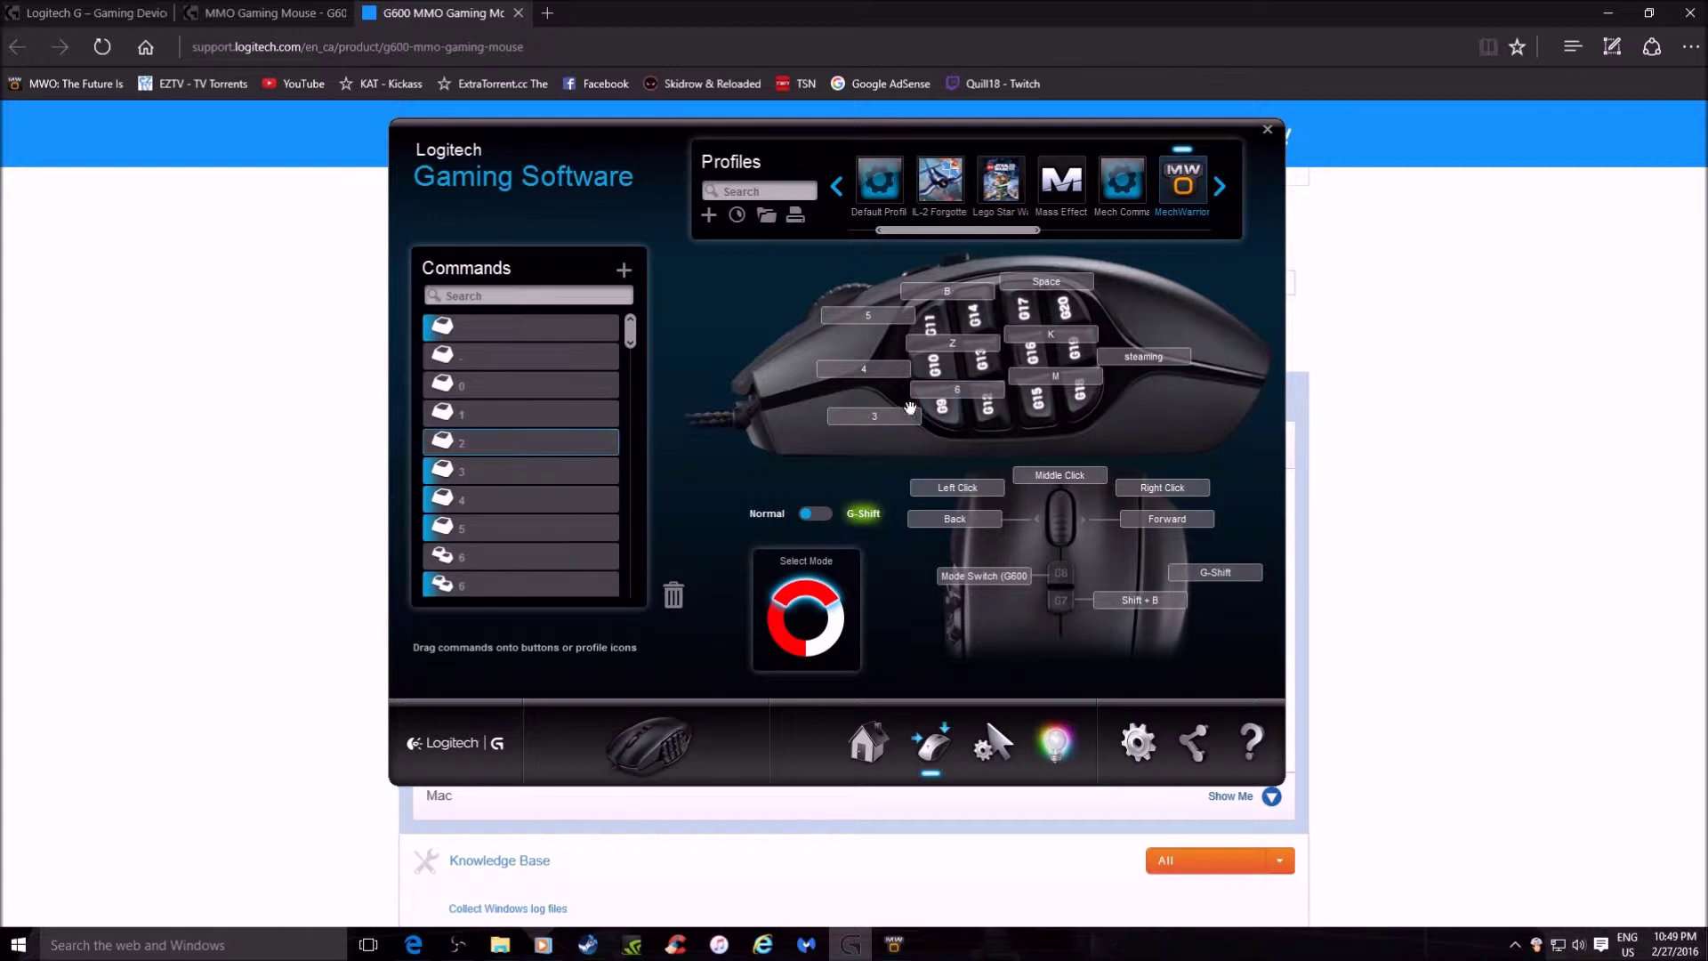
{"action": "left_click", "coordinate": [941, 415]}
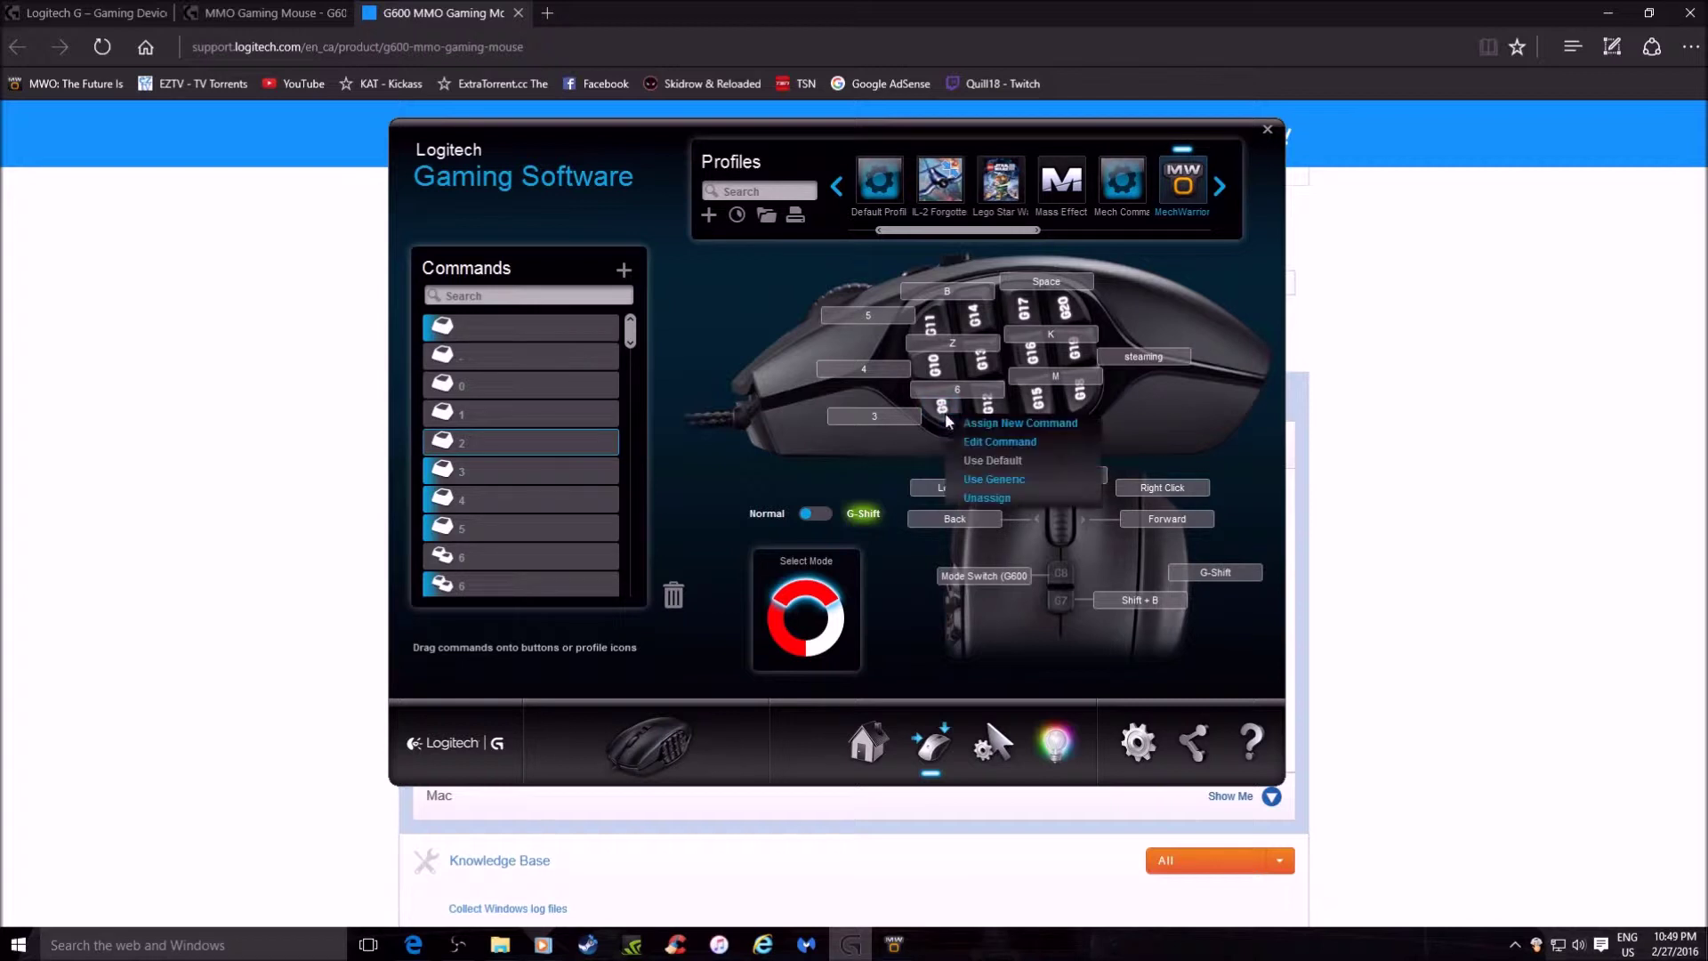
- Assign the G-Shift side button a new keystroke command 3, then move the window top-left
{"action": "left_click", "coordinate": [975, 423]}
{"action": "left_click", "coordinate": [772, 248]}
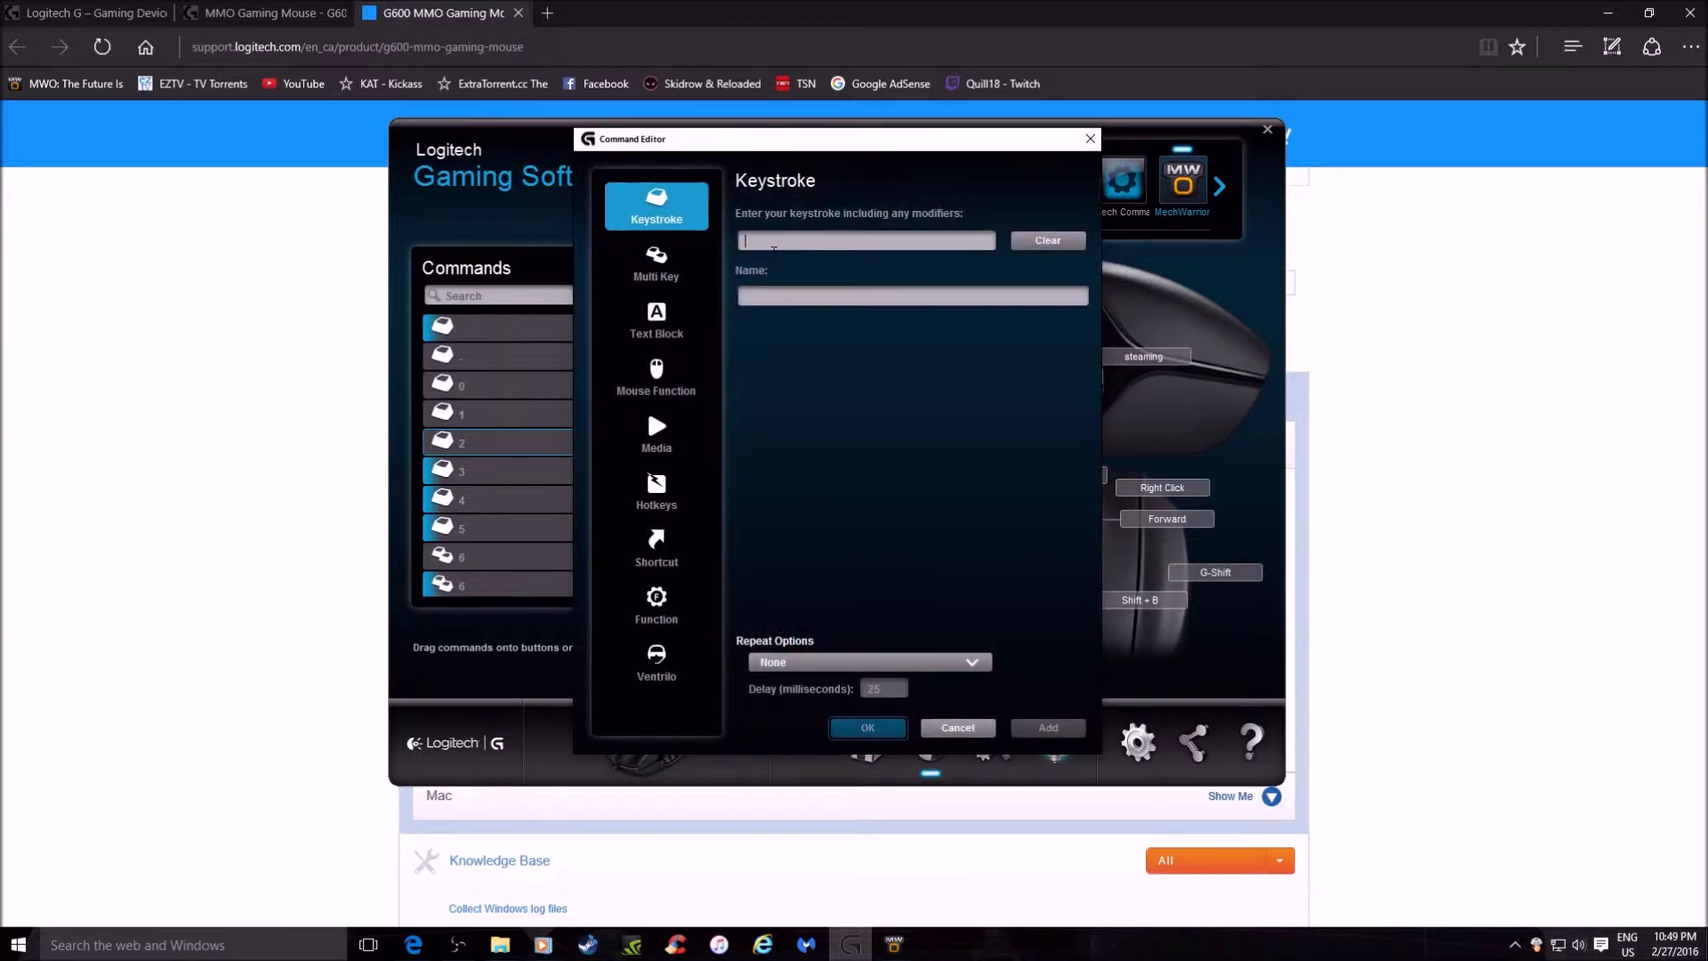
{"action": "type", "text": "3"}
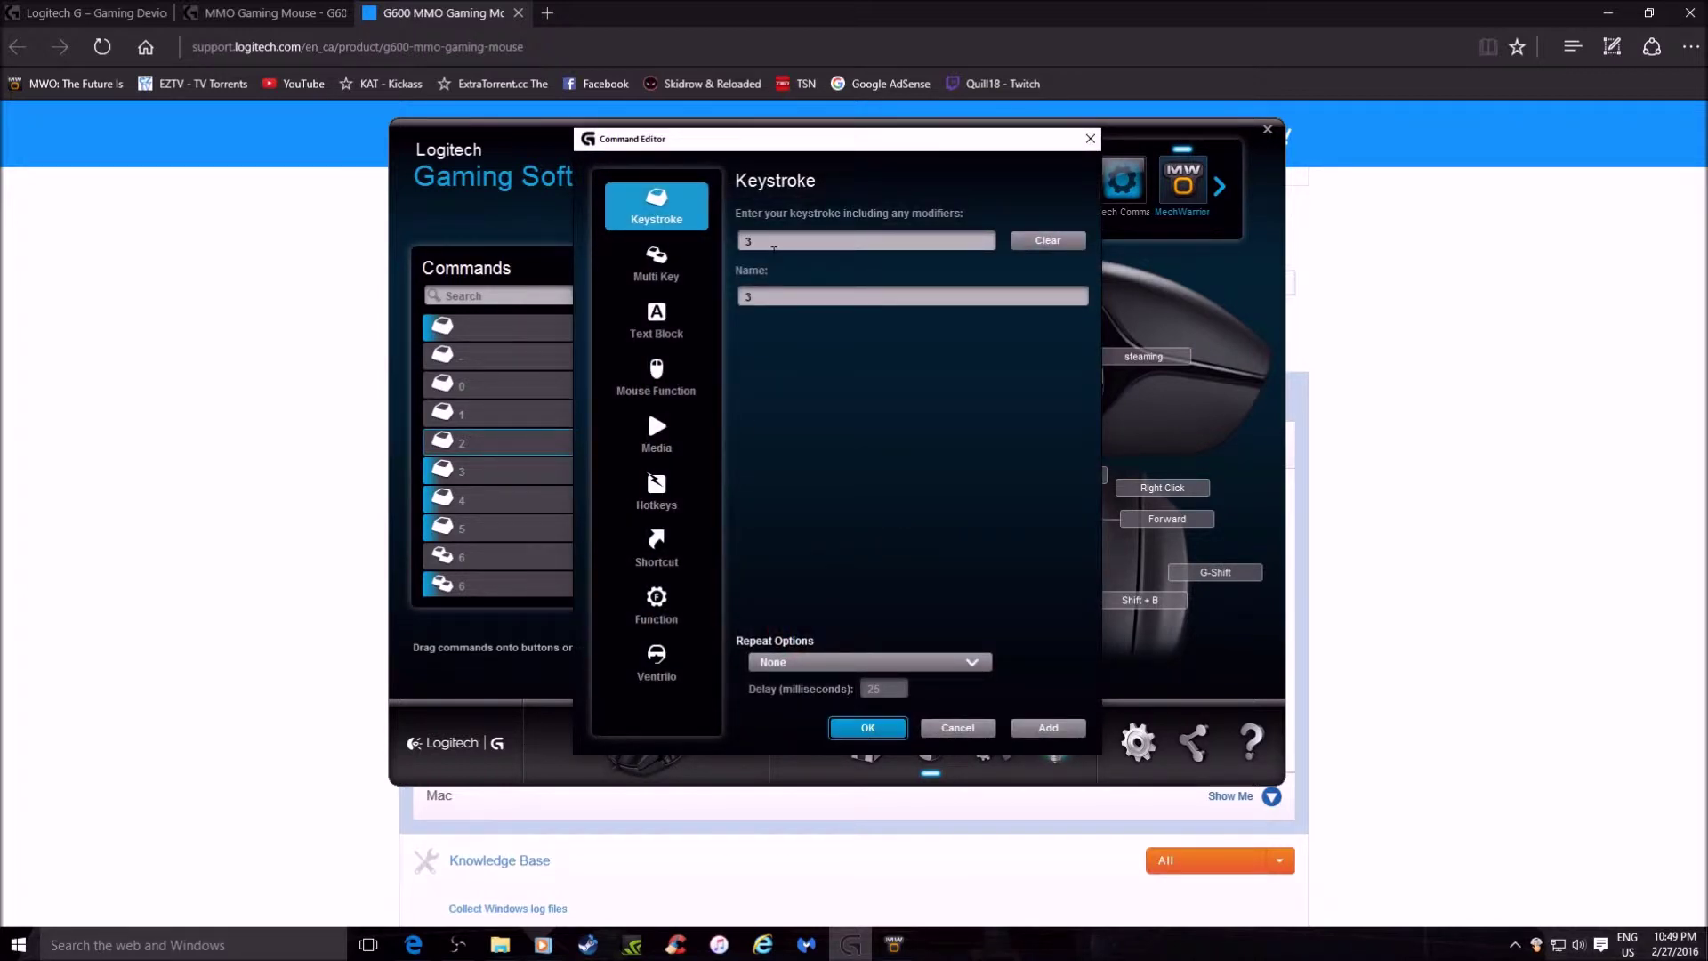
{"action": "left_click", "coordinate": [867, 727]}
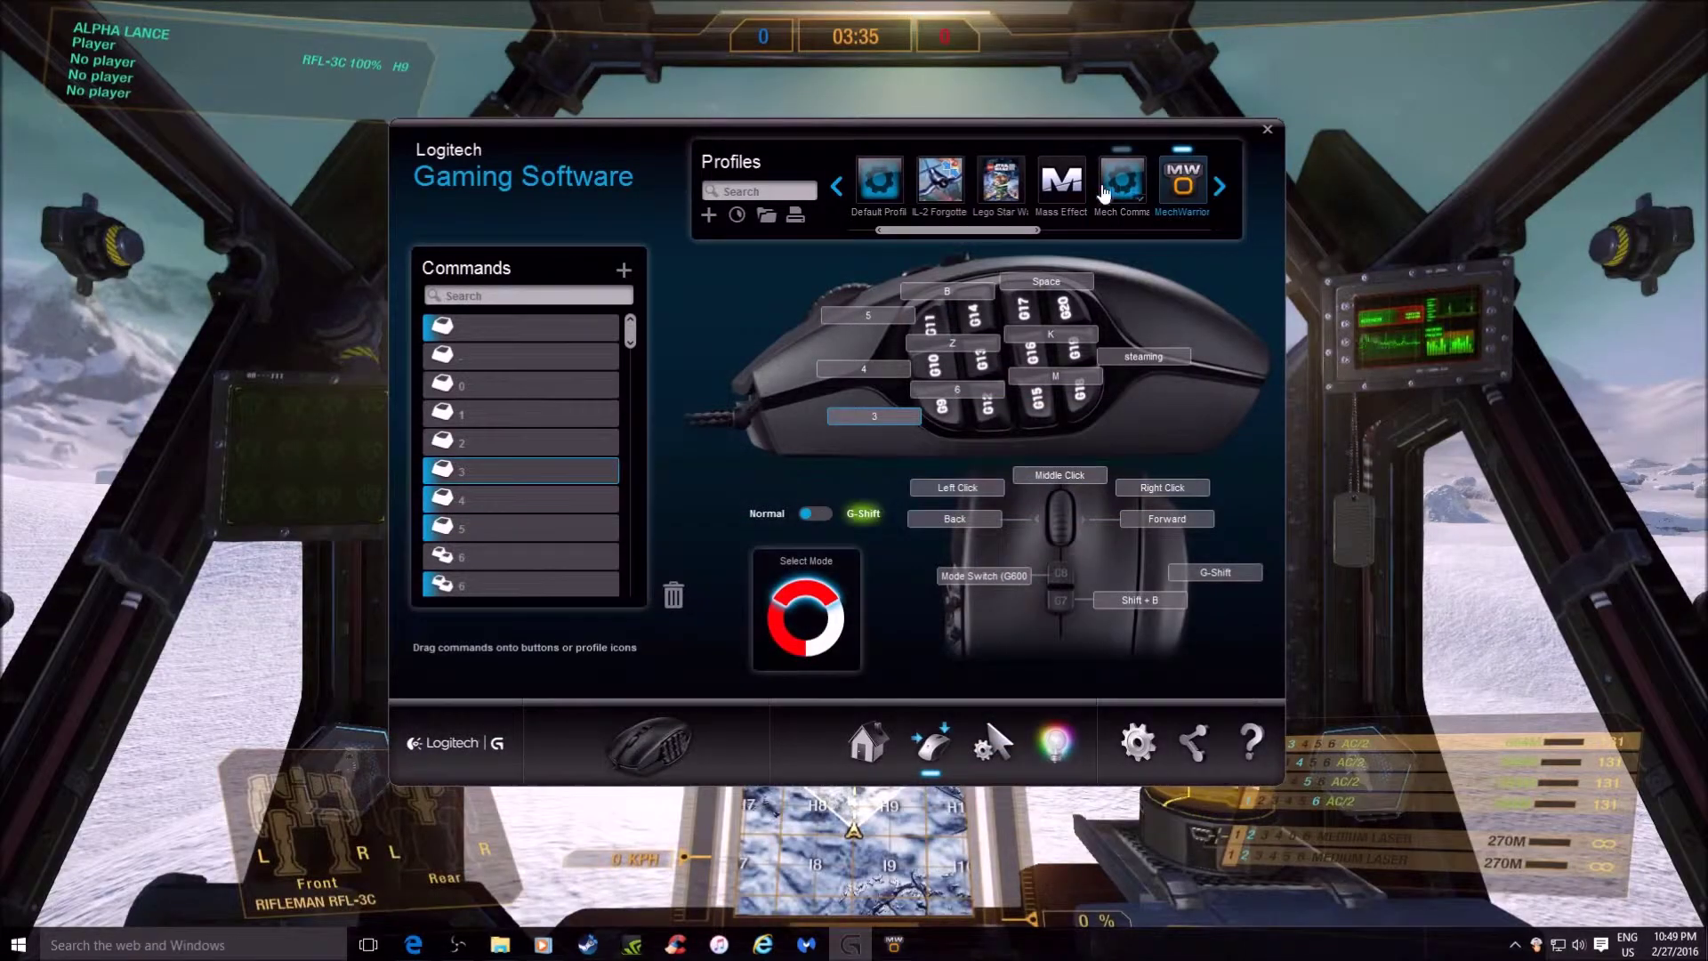
{"action": "left_click_drag", "start_coordinate": [933, 130], "coordinate": [569, 11]}
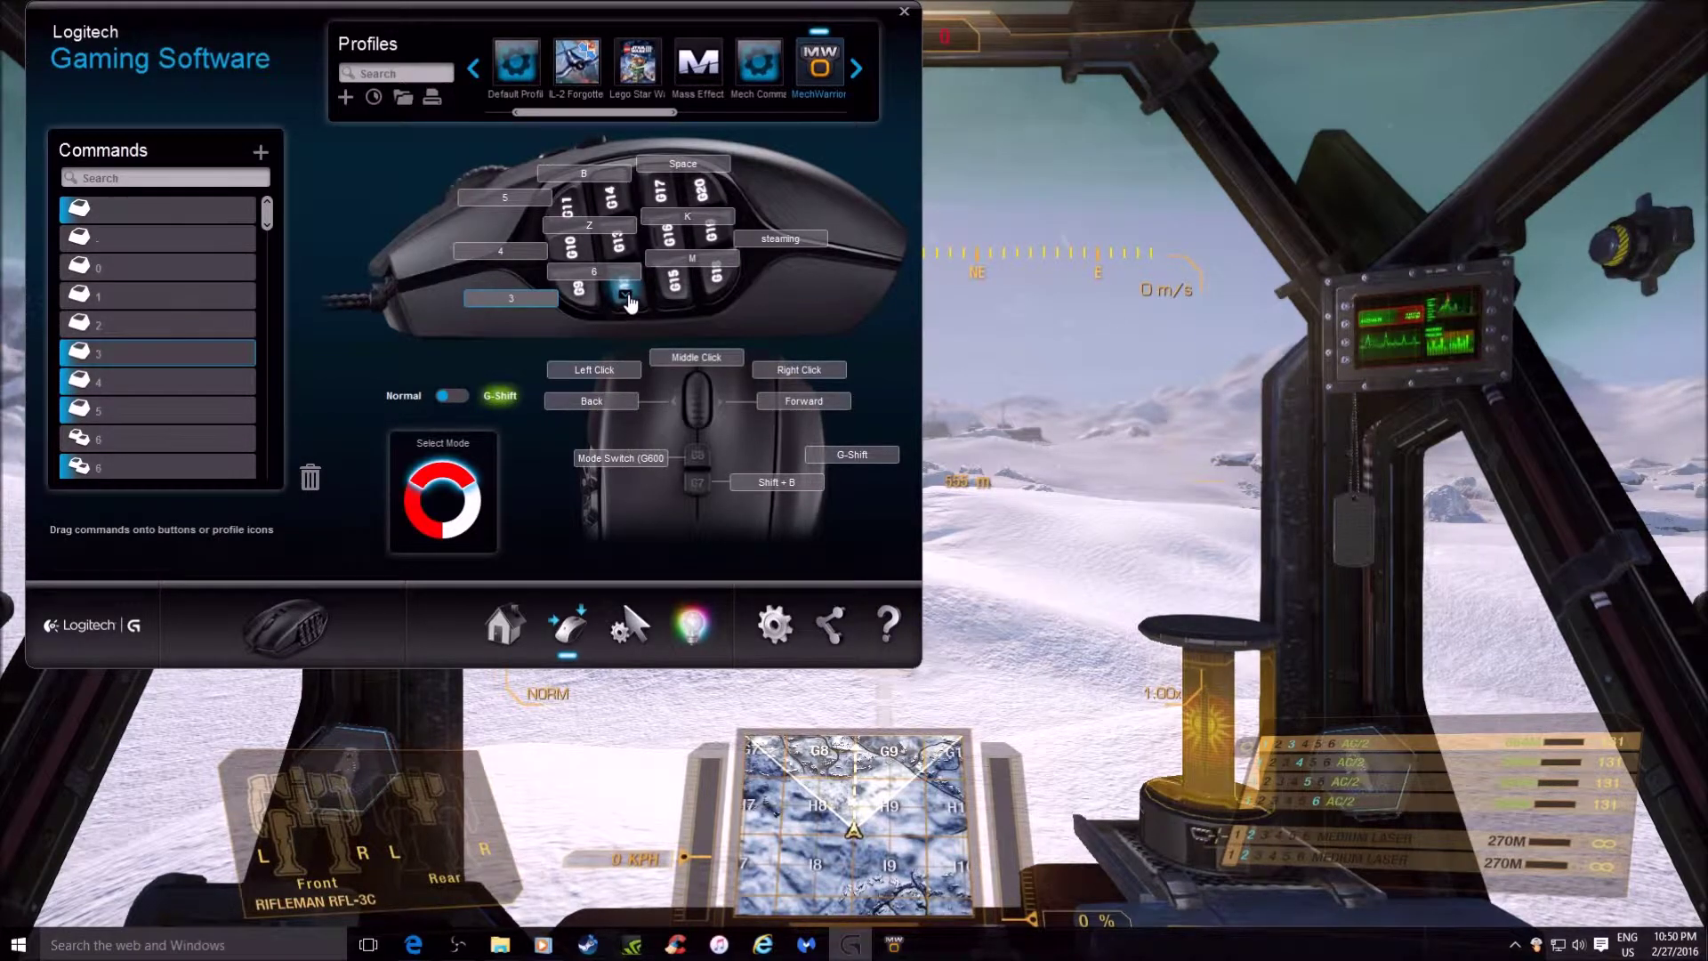
- Open the G12 button's command options
{"action": "left_click", "coordinate": [626, 296]}
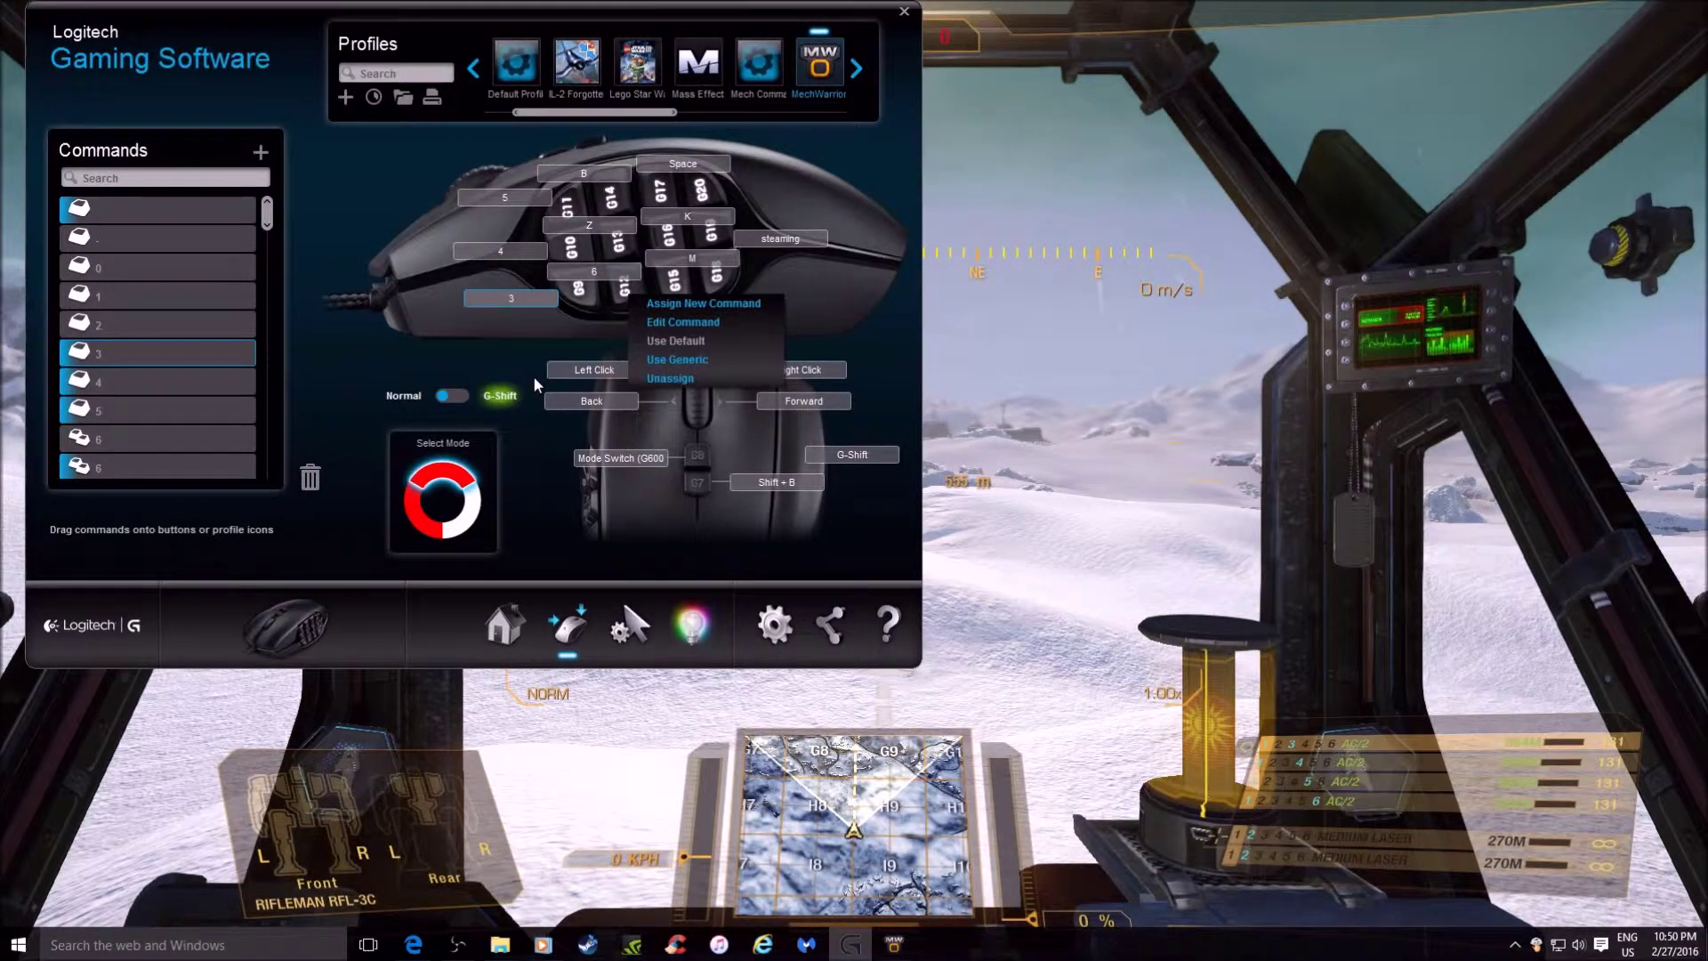
- Edit G12's command, preview Keystroke and Text Block, return to Multi Key, centre the editor
{"action": "left_click", "coordinate": [693, 325]}
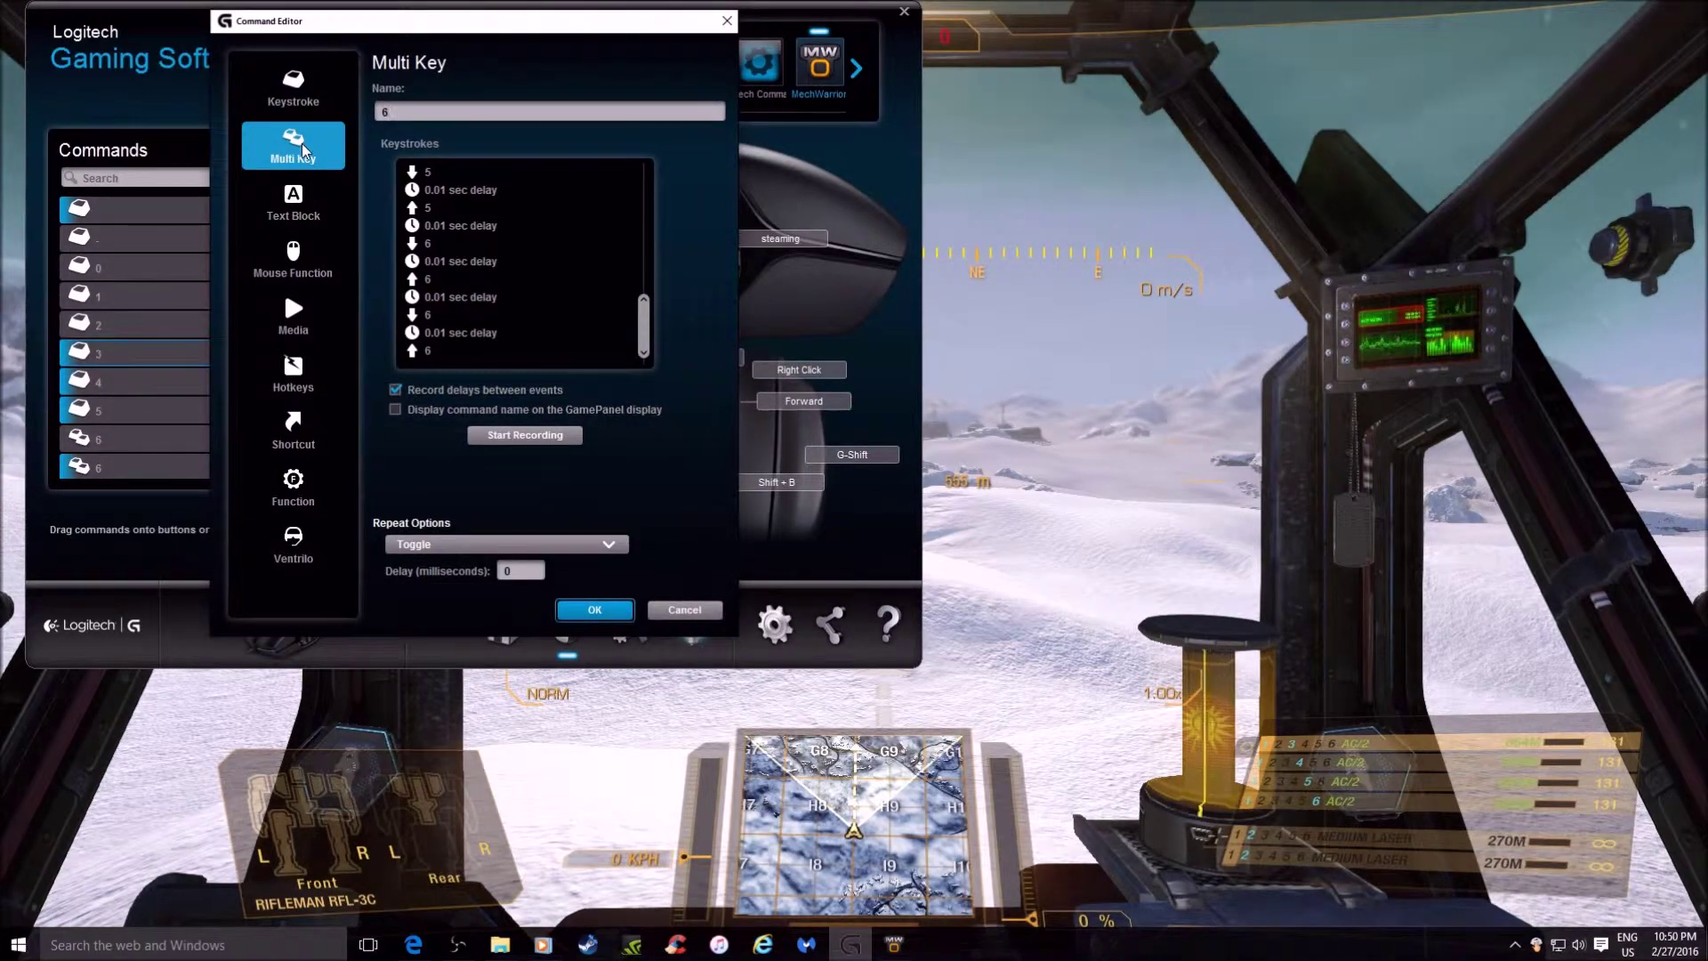
{"action": "left_click", "coordinate": [293, 87]}
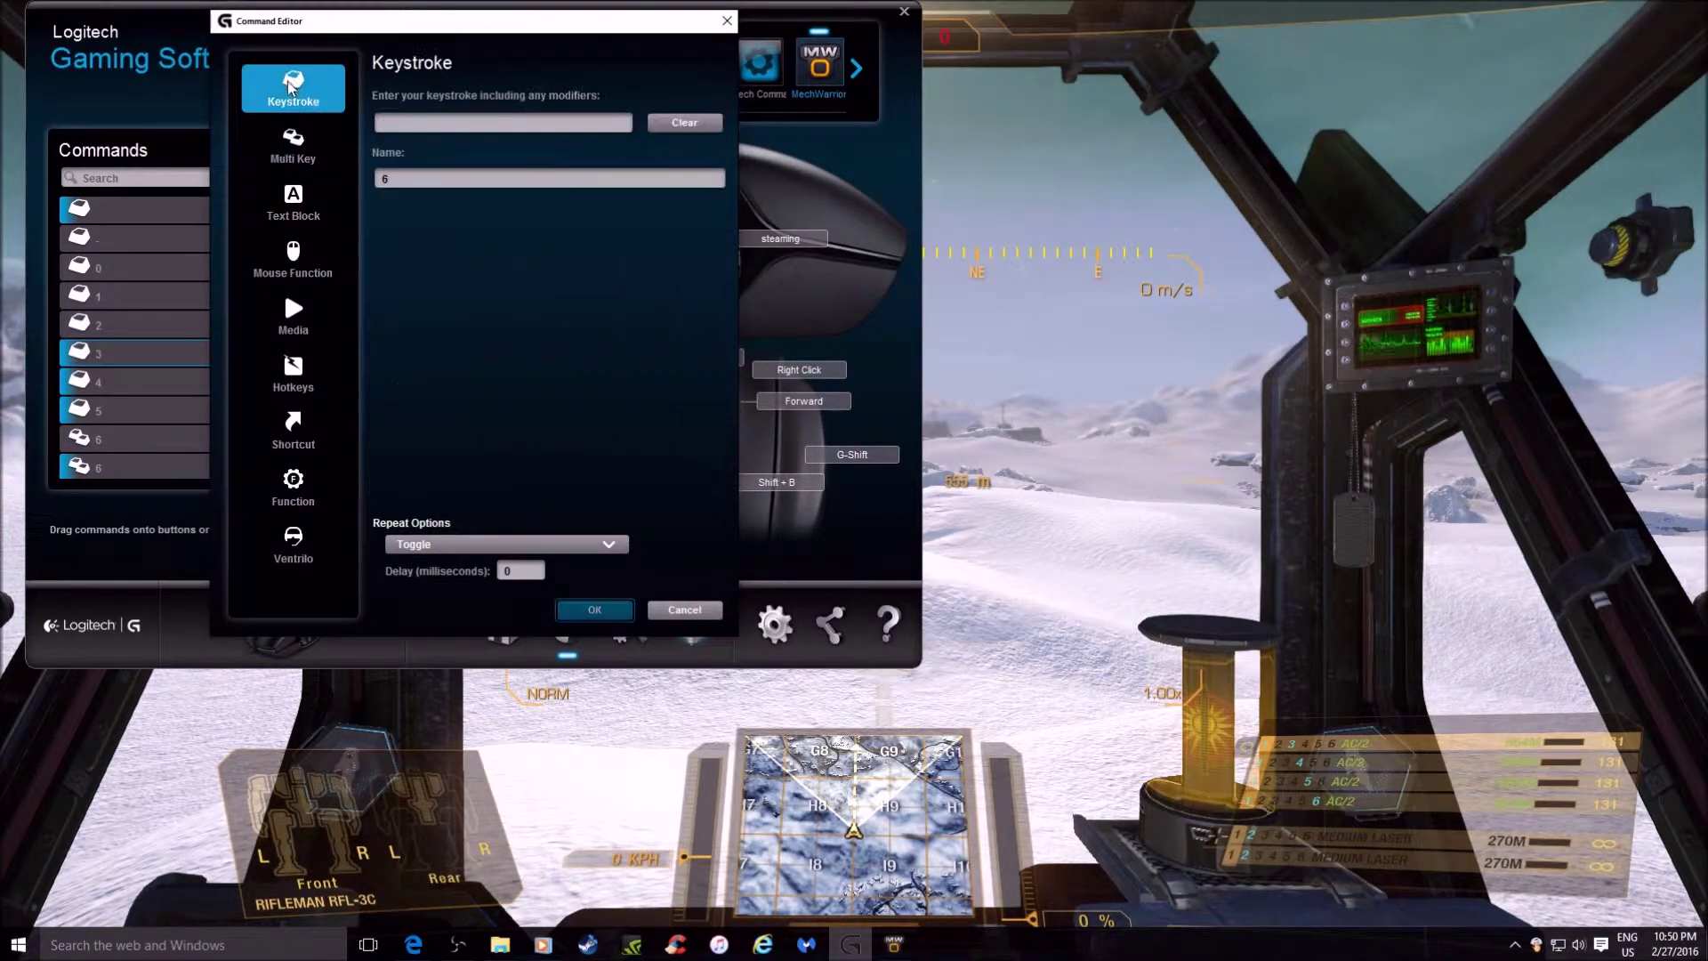
{"action": "left_click", "coordinate": [305, 220]}
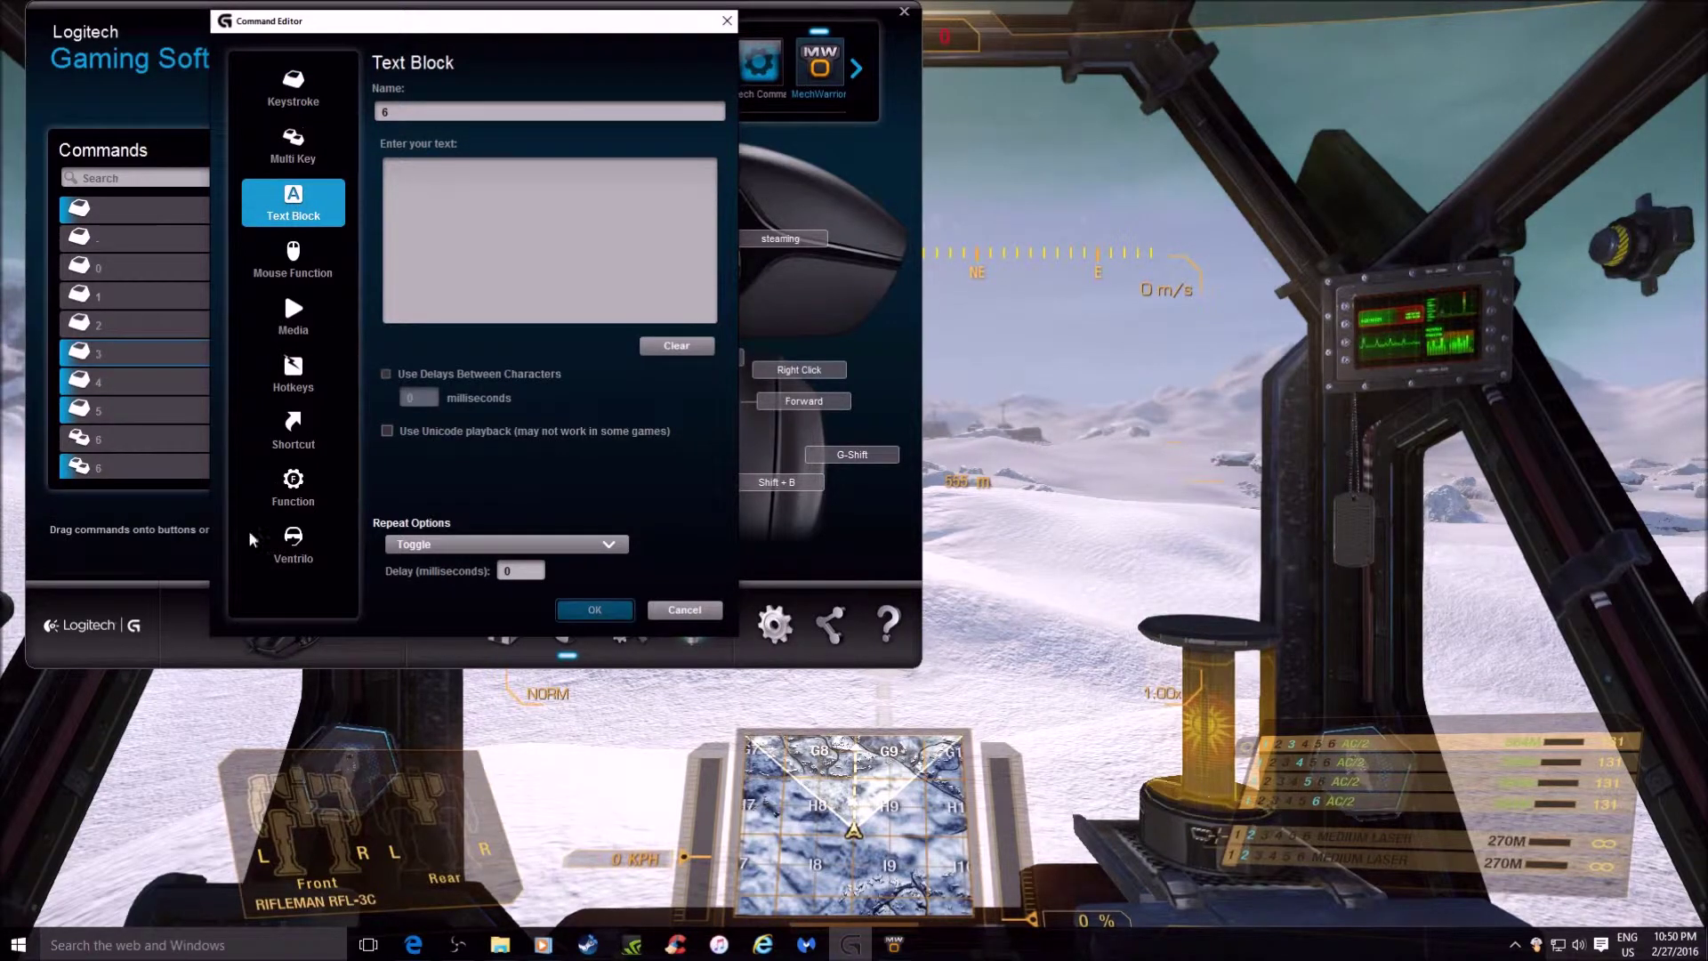
{"action": "left_click", "coordinate": [292, 145]}
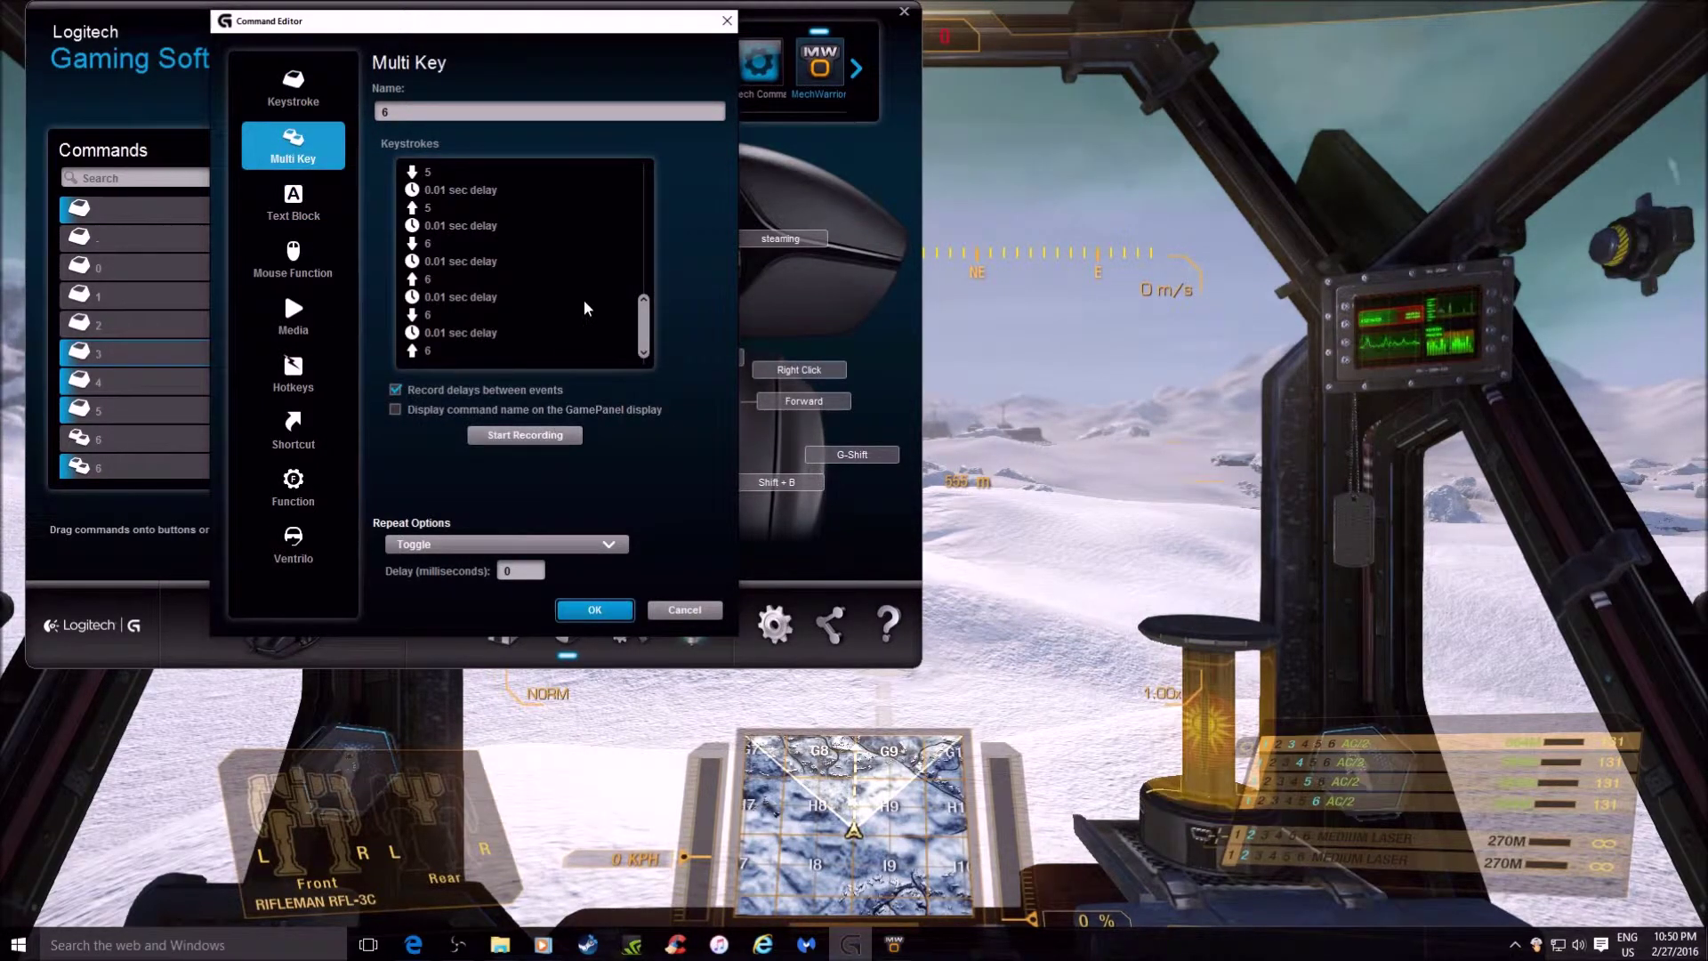
{"action": "left_click_drag", "start_coordinate": [644, 315], "coordinate": [644, 191]}
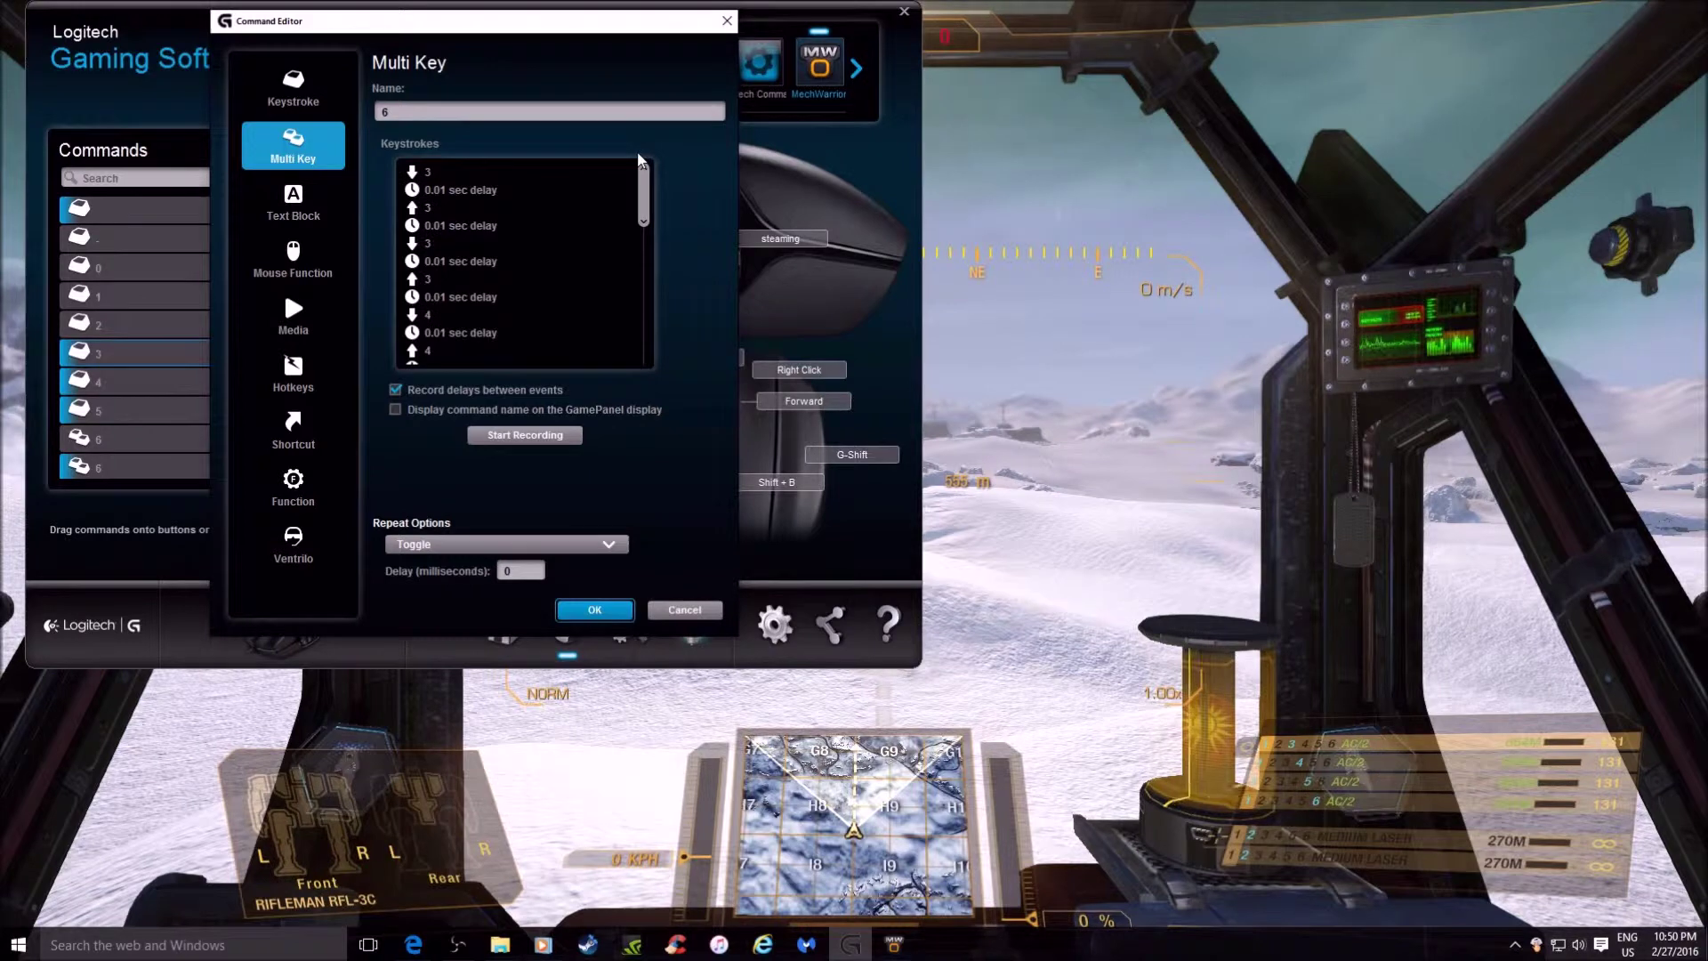
{"action": "left_click_drag", "start_coordinate": [455, 21], "coordinate": [798, 127]}
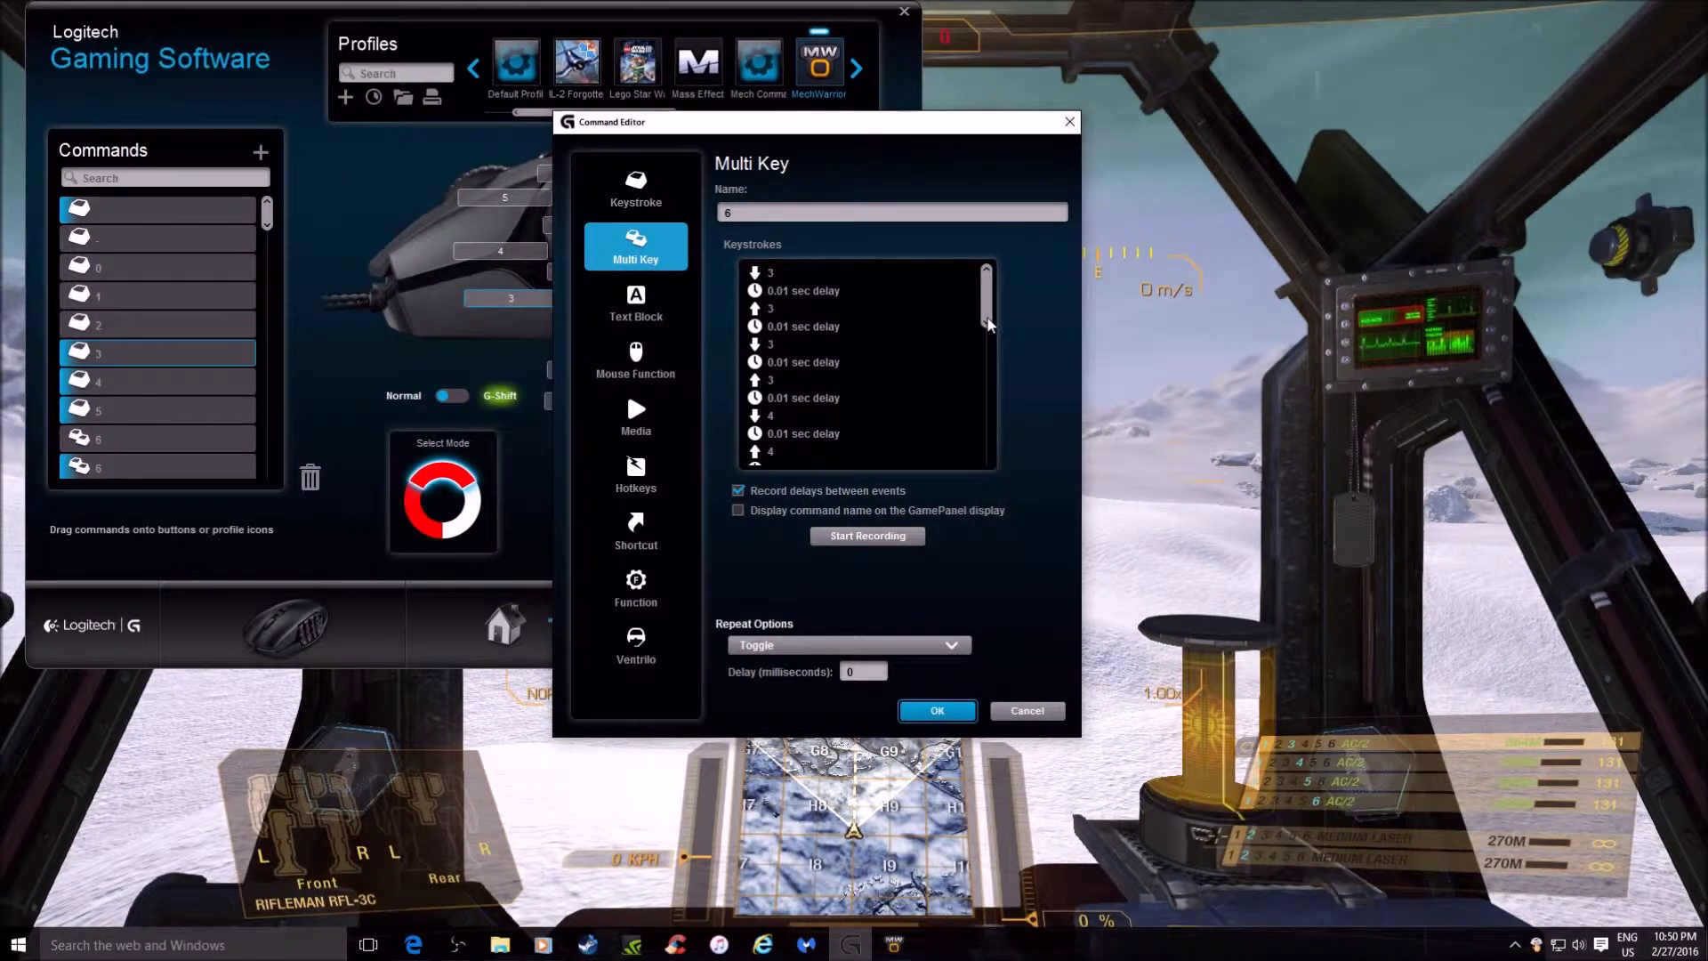
{"action": "scroll", "coordinate": [917, 325], "scroll_direction": "down", "scroll_amount": 2}
{"action": "scroll", "coordinate": [917, 325], "scroll_direction": "down", "scroll_amount": 3}
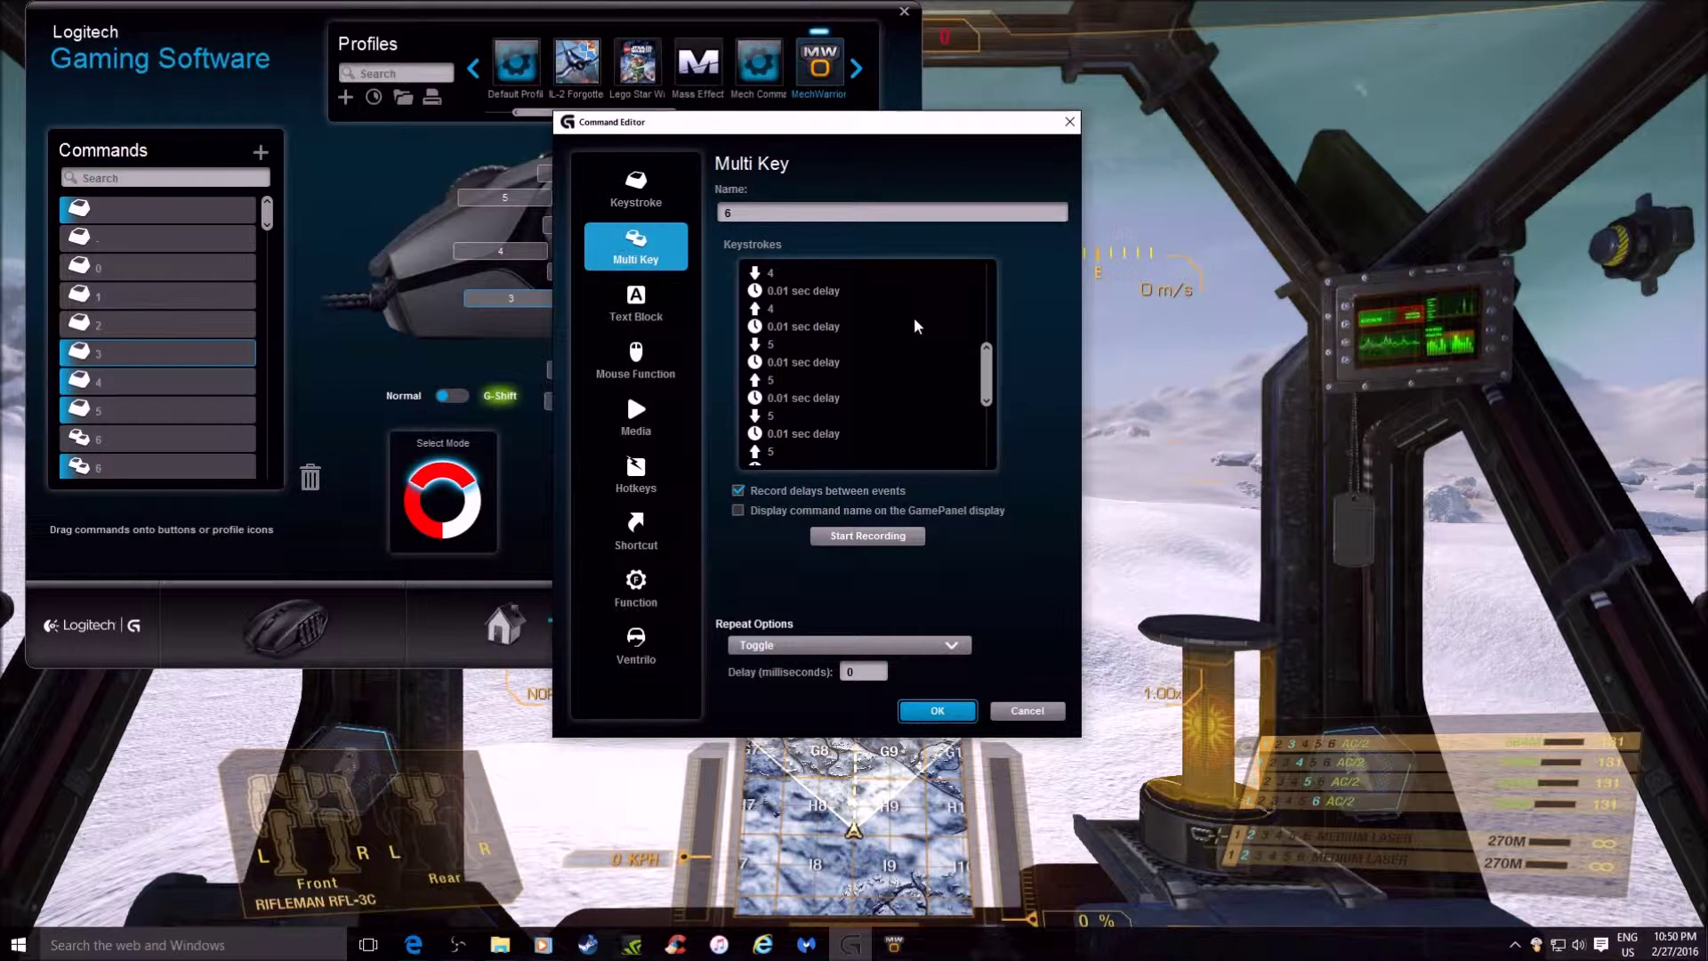
{"action": "scroll", "coordinate": [917, 326], "scroll_direction": "up", "scroll_amount": 5}
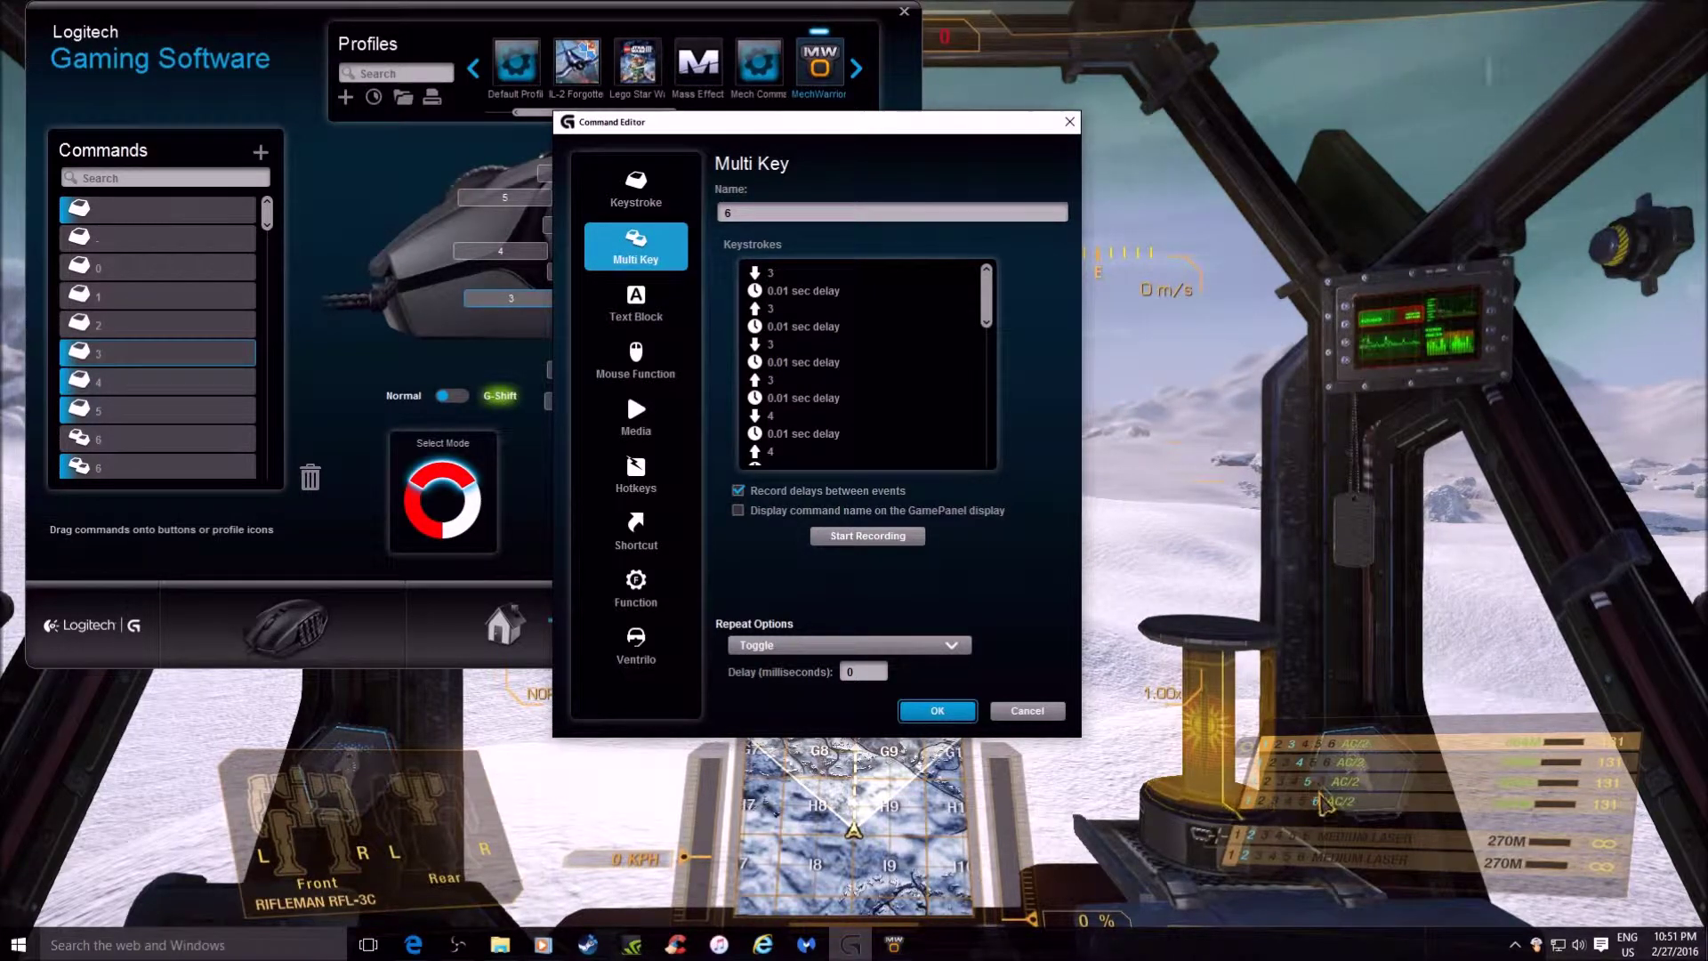
- Record the keystrokes 3, 4, 5, 6 into Multi Key command 6 and review the list
{"action": "left_click", "coordinate": [876, 538]}
{"action": "key", "text": "3"}
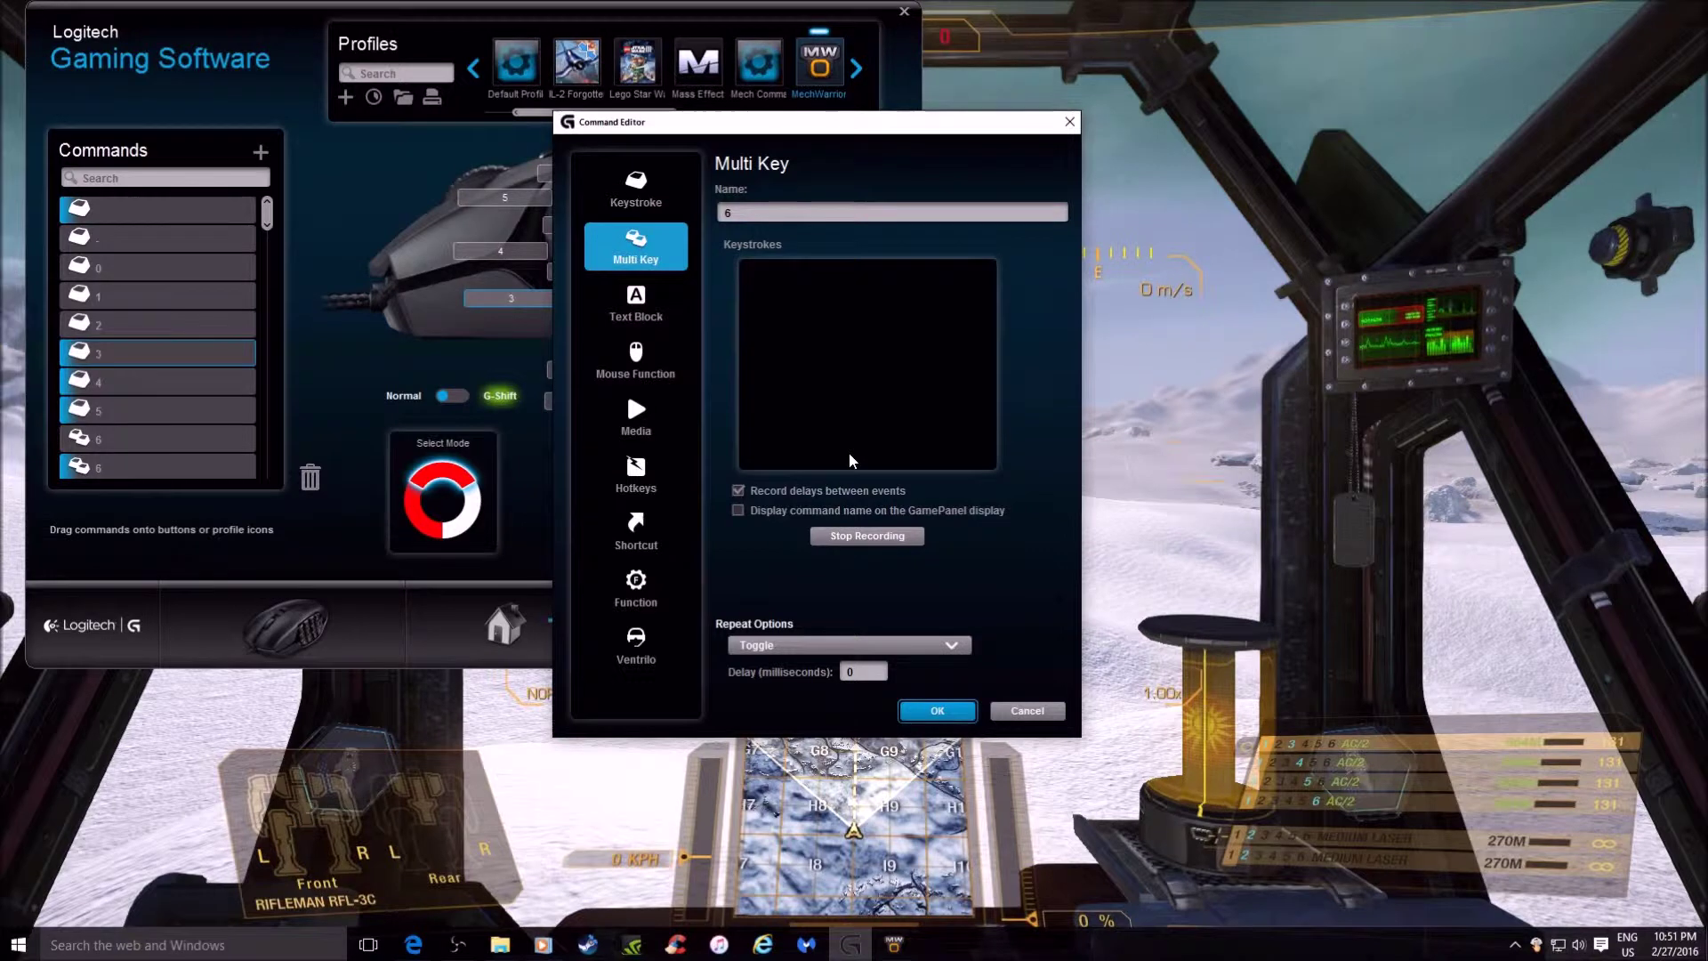
{"action": "key", "text": "4"}
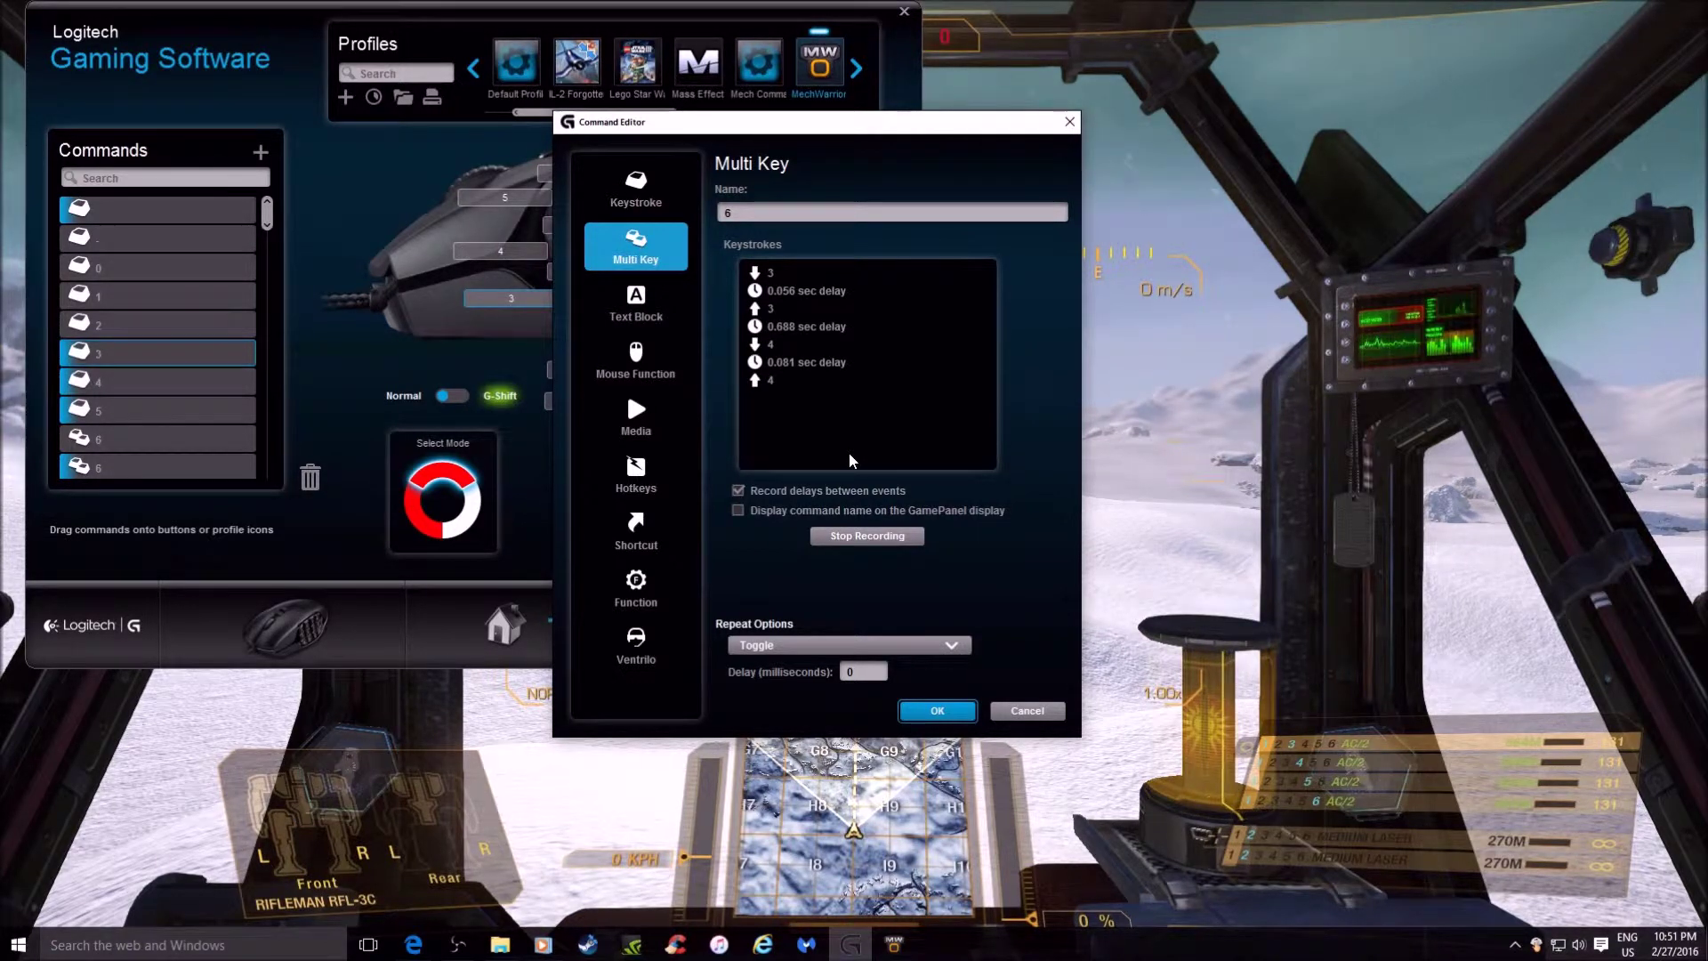
{"action": "key", "text": "5"}
{"action": "key", "text": "6"}
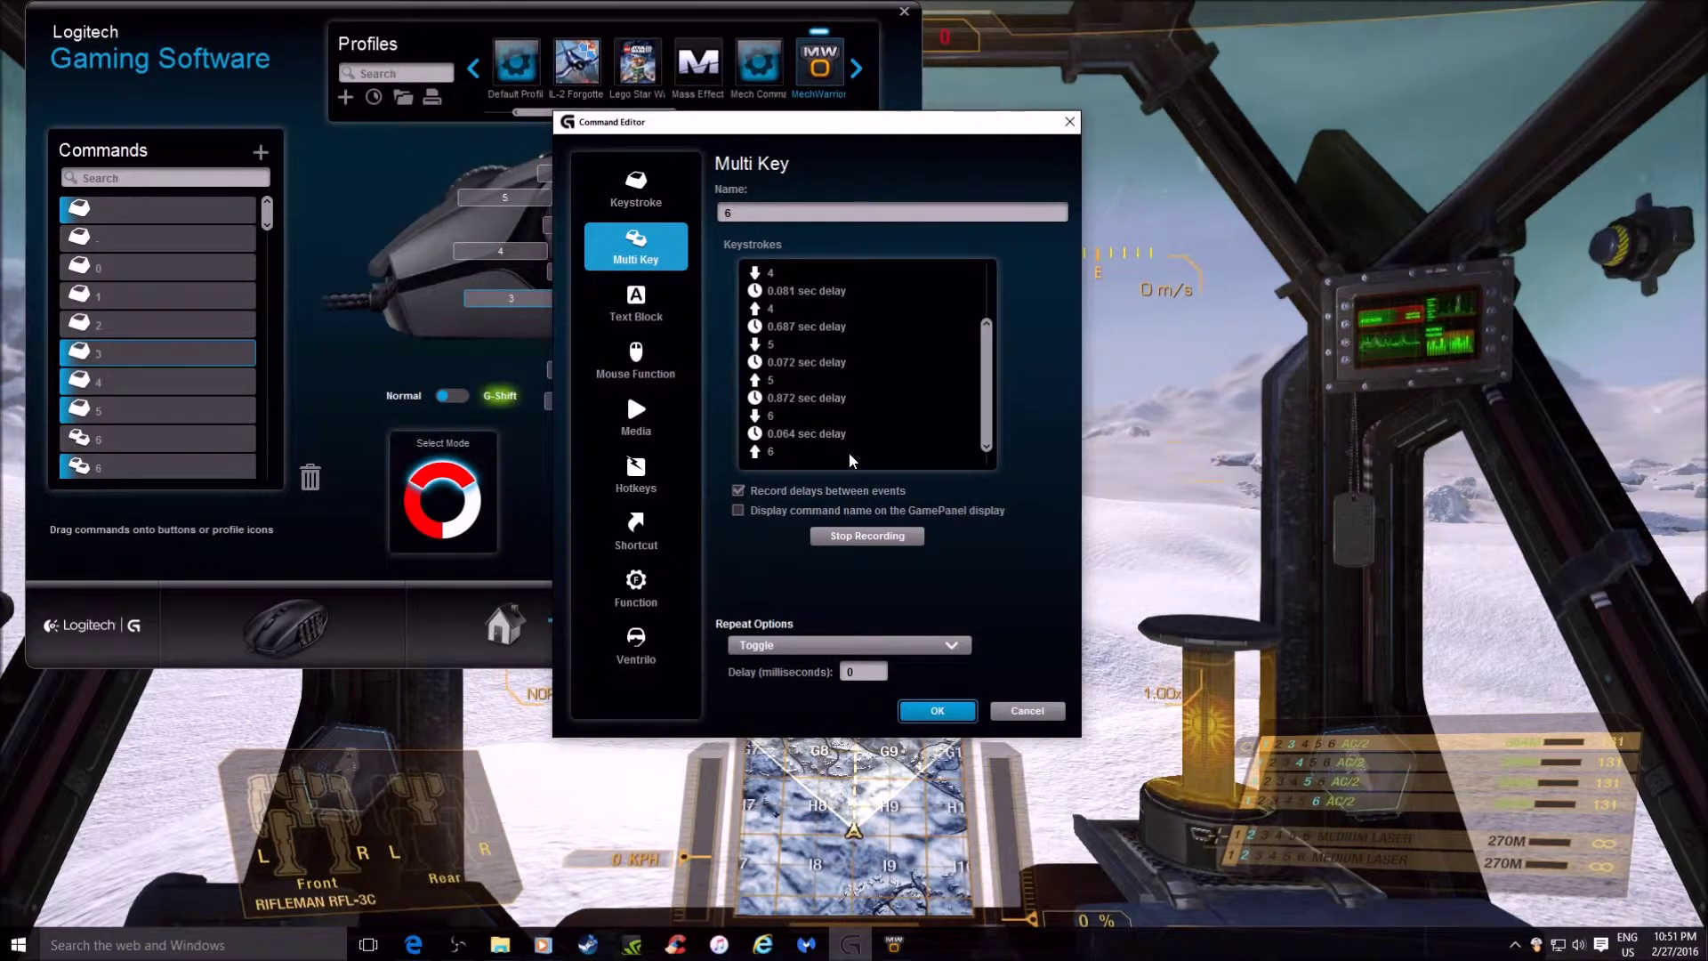
{"action": "left_click", "coordinate": [850, 538]}
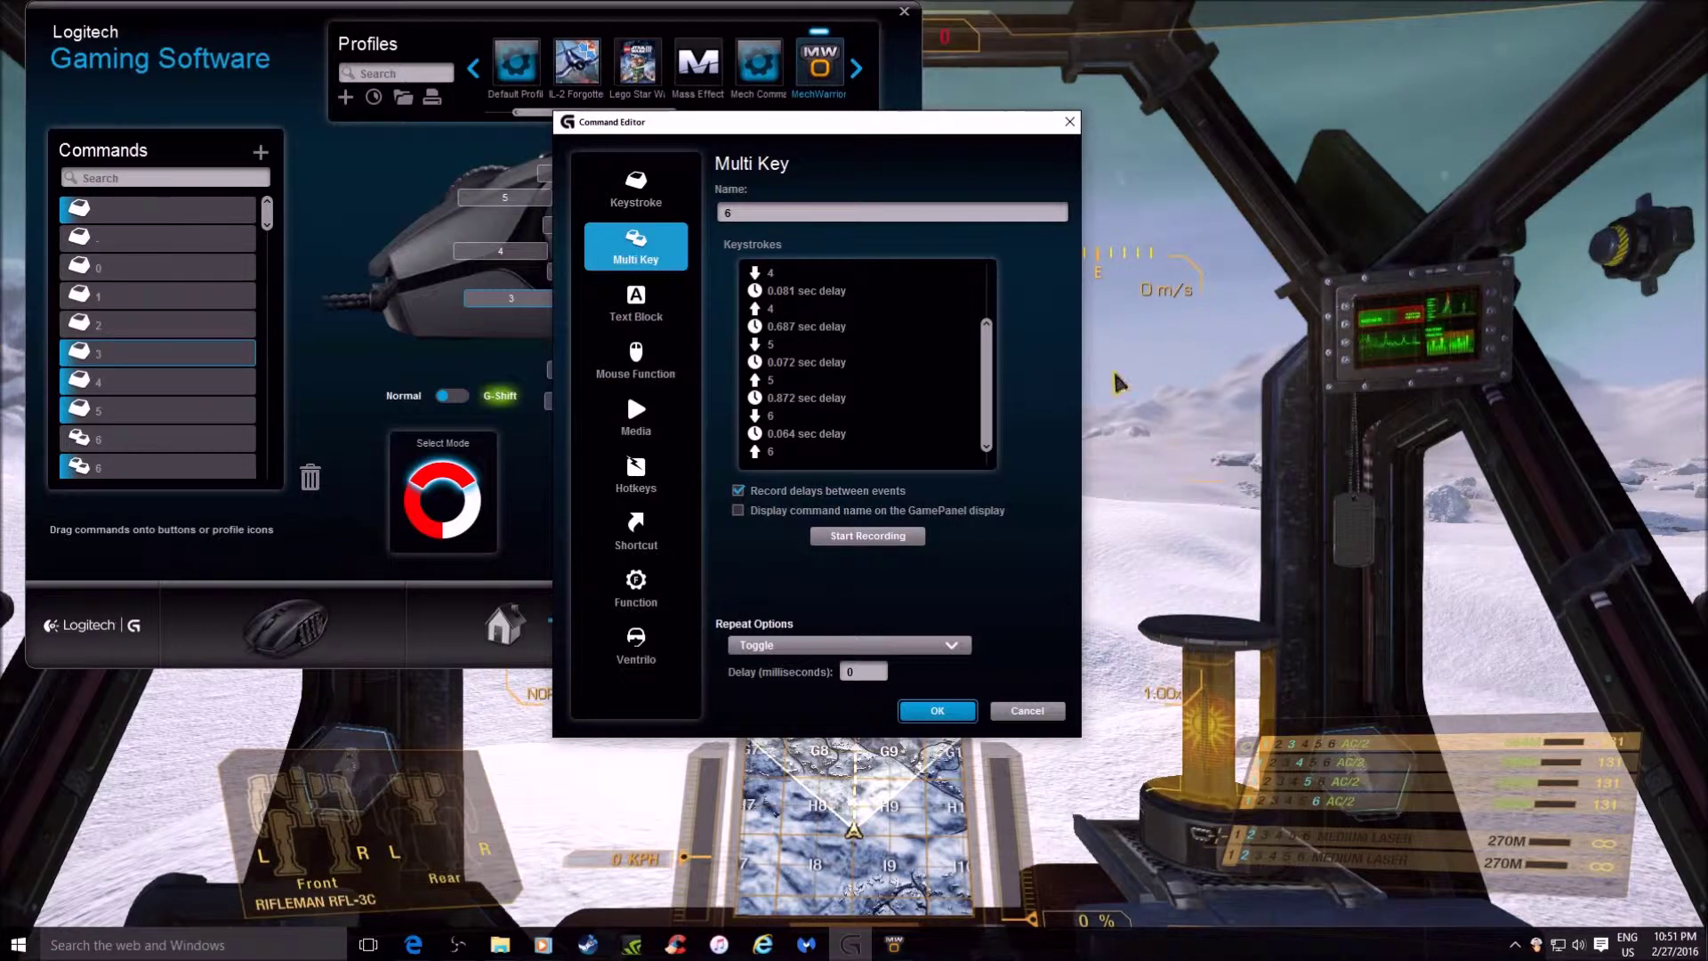
{"action": "scroll", "coordinate": [979, 383], "scroll_direction": "up", "scroll_amount": 2}
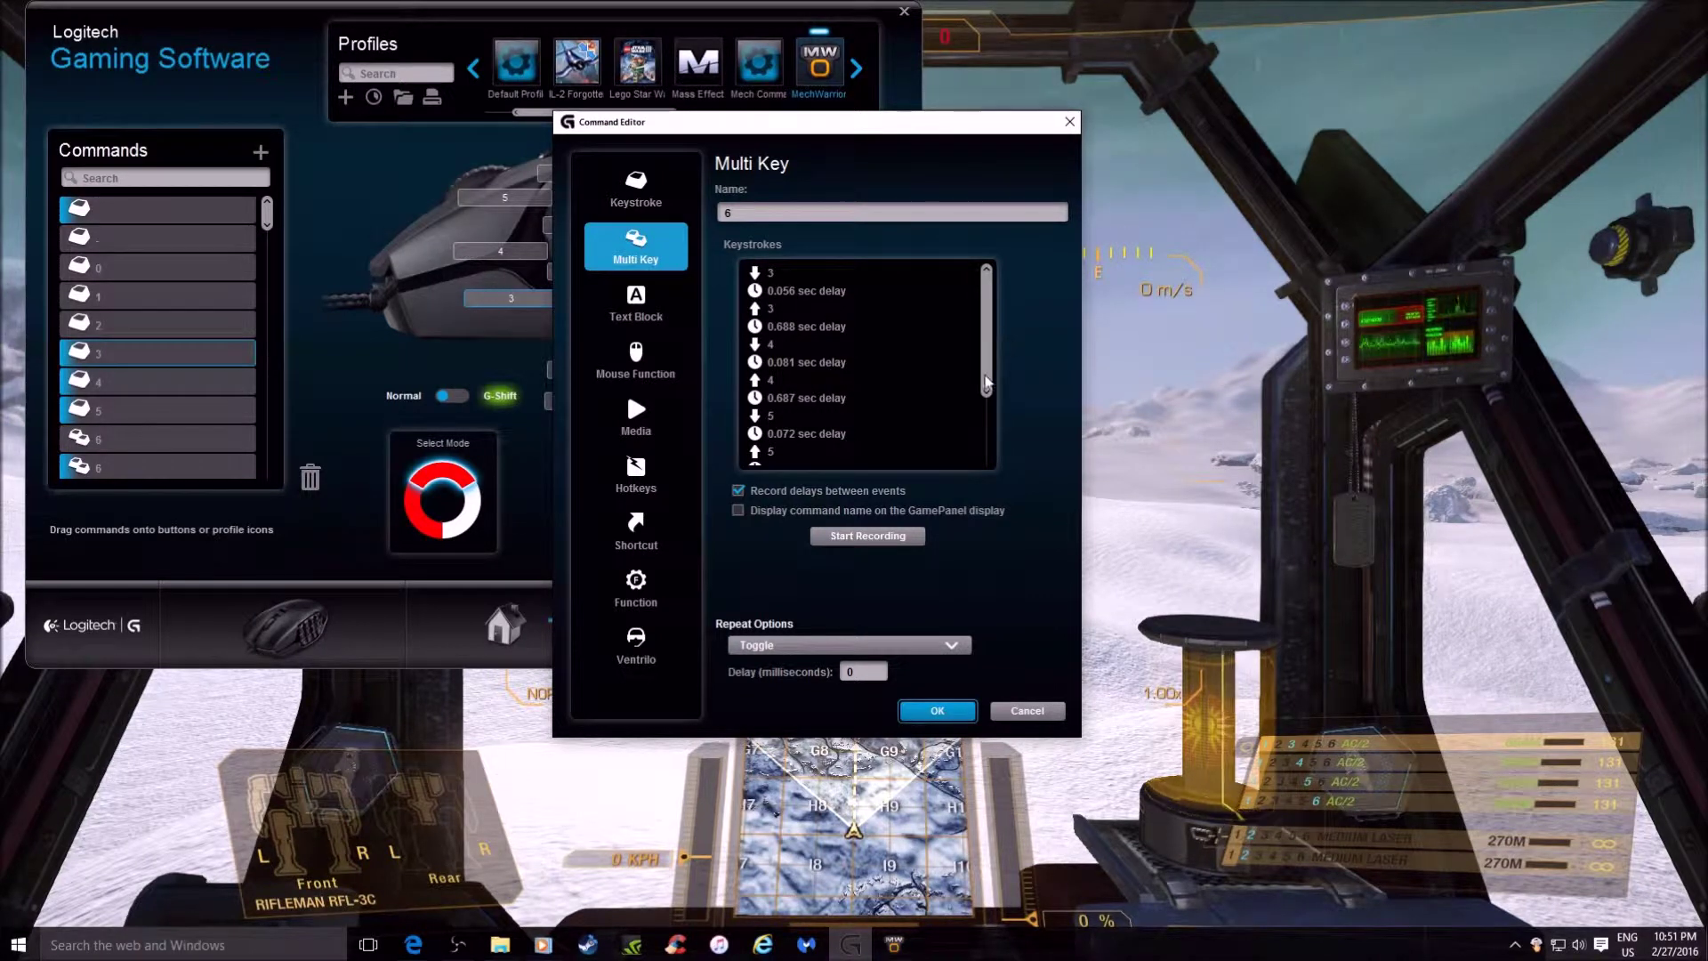
{"action": "scroll", "coordinate": [988, 365], "scroll_direction": "down", "scroll_amount": 2}
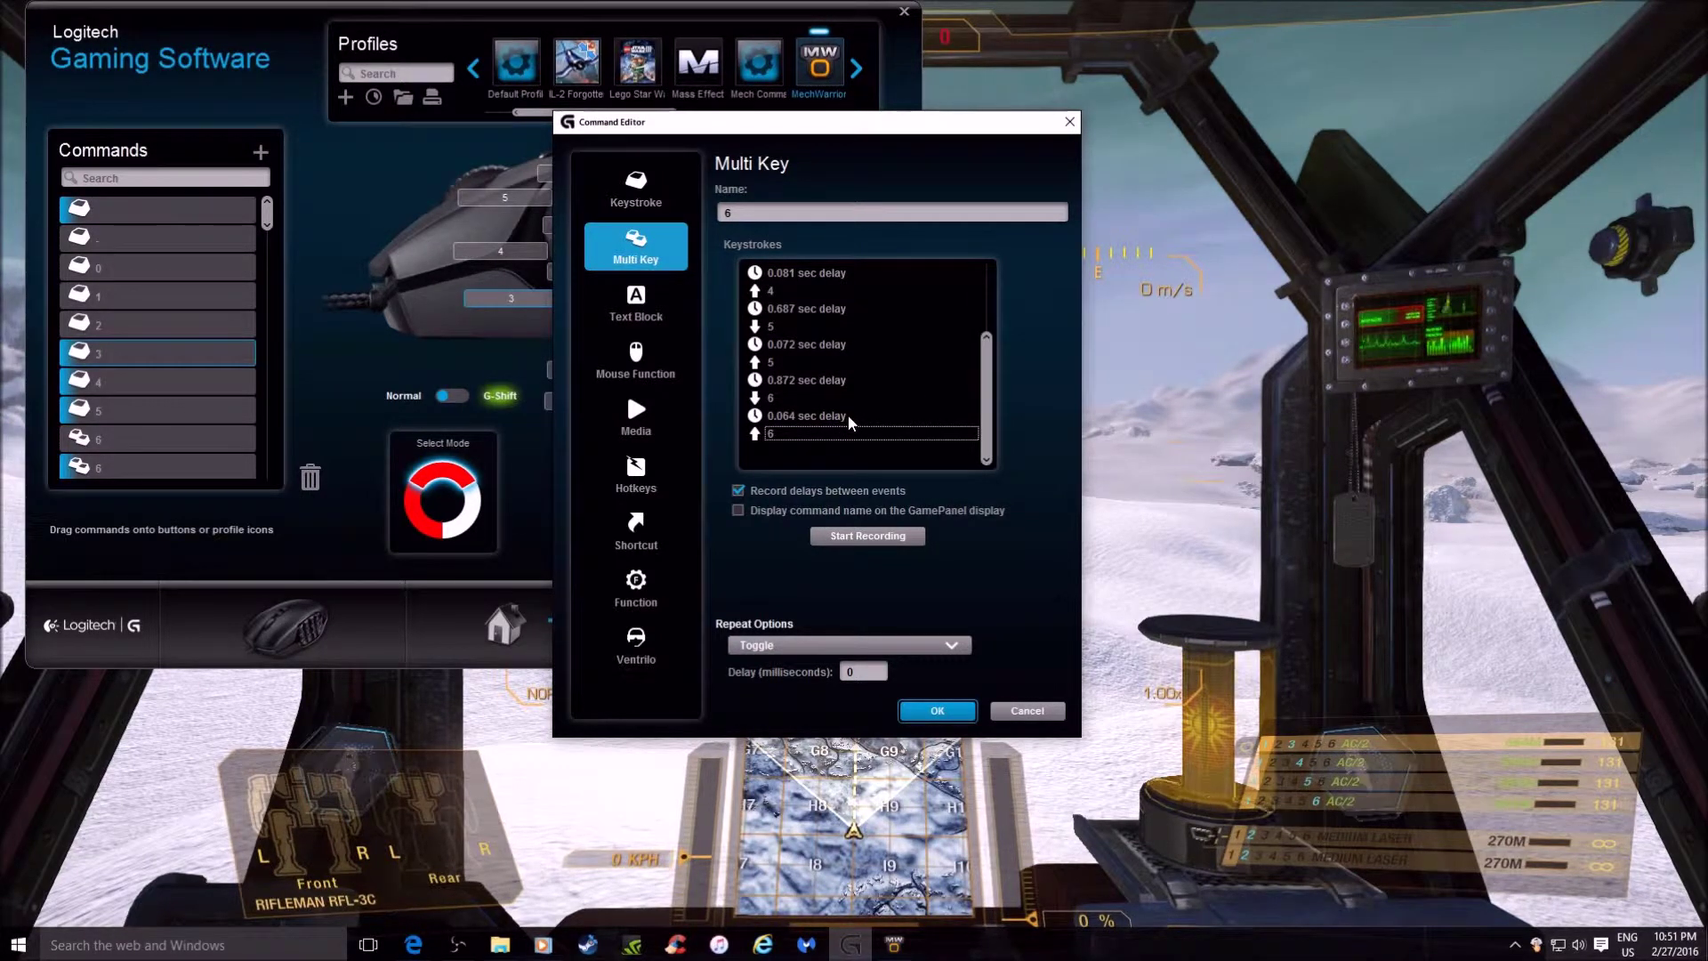
{"action": "left_click_drag", "start_coordinate": [712, 122], "coordinate": [937, 85]}
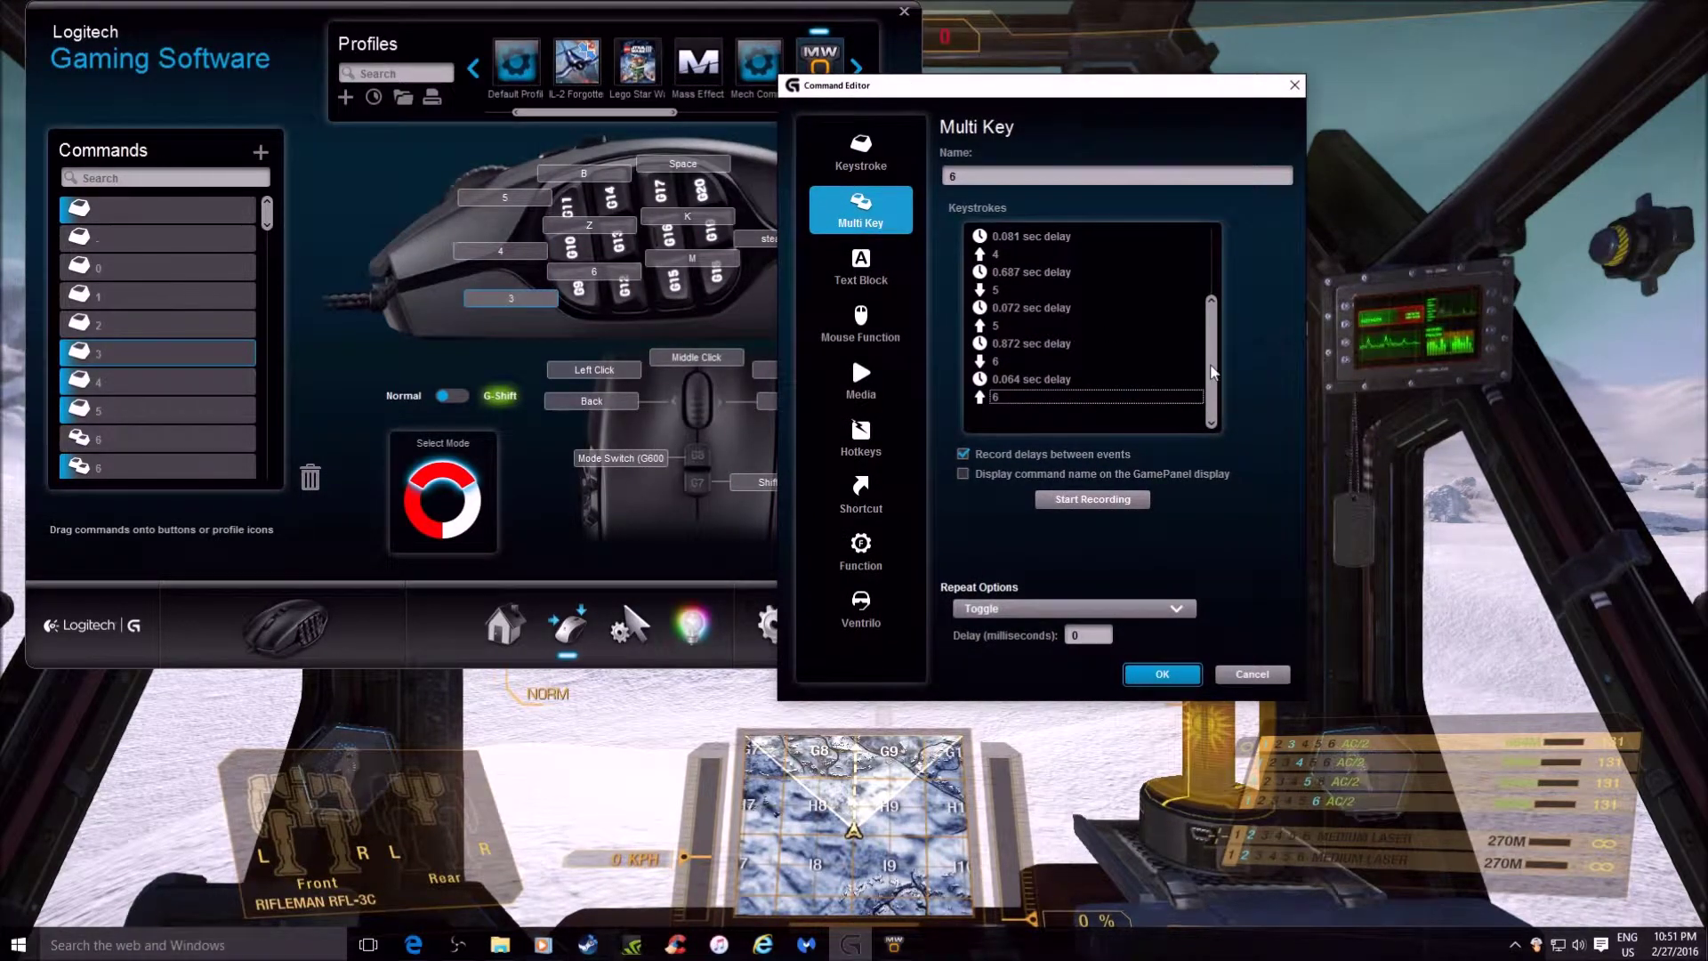
- Set the recorded Multi Key command 6's Repeat Options to Toggle
{"action": "left_click_drag", "start_coordinate": [1218, 318], "coordinate": [1217, 223]}
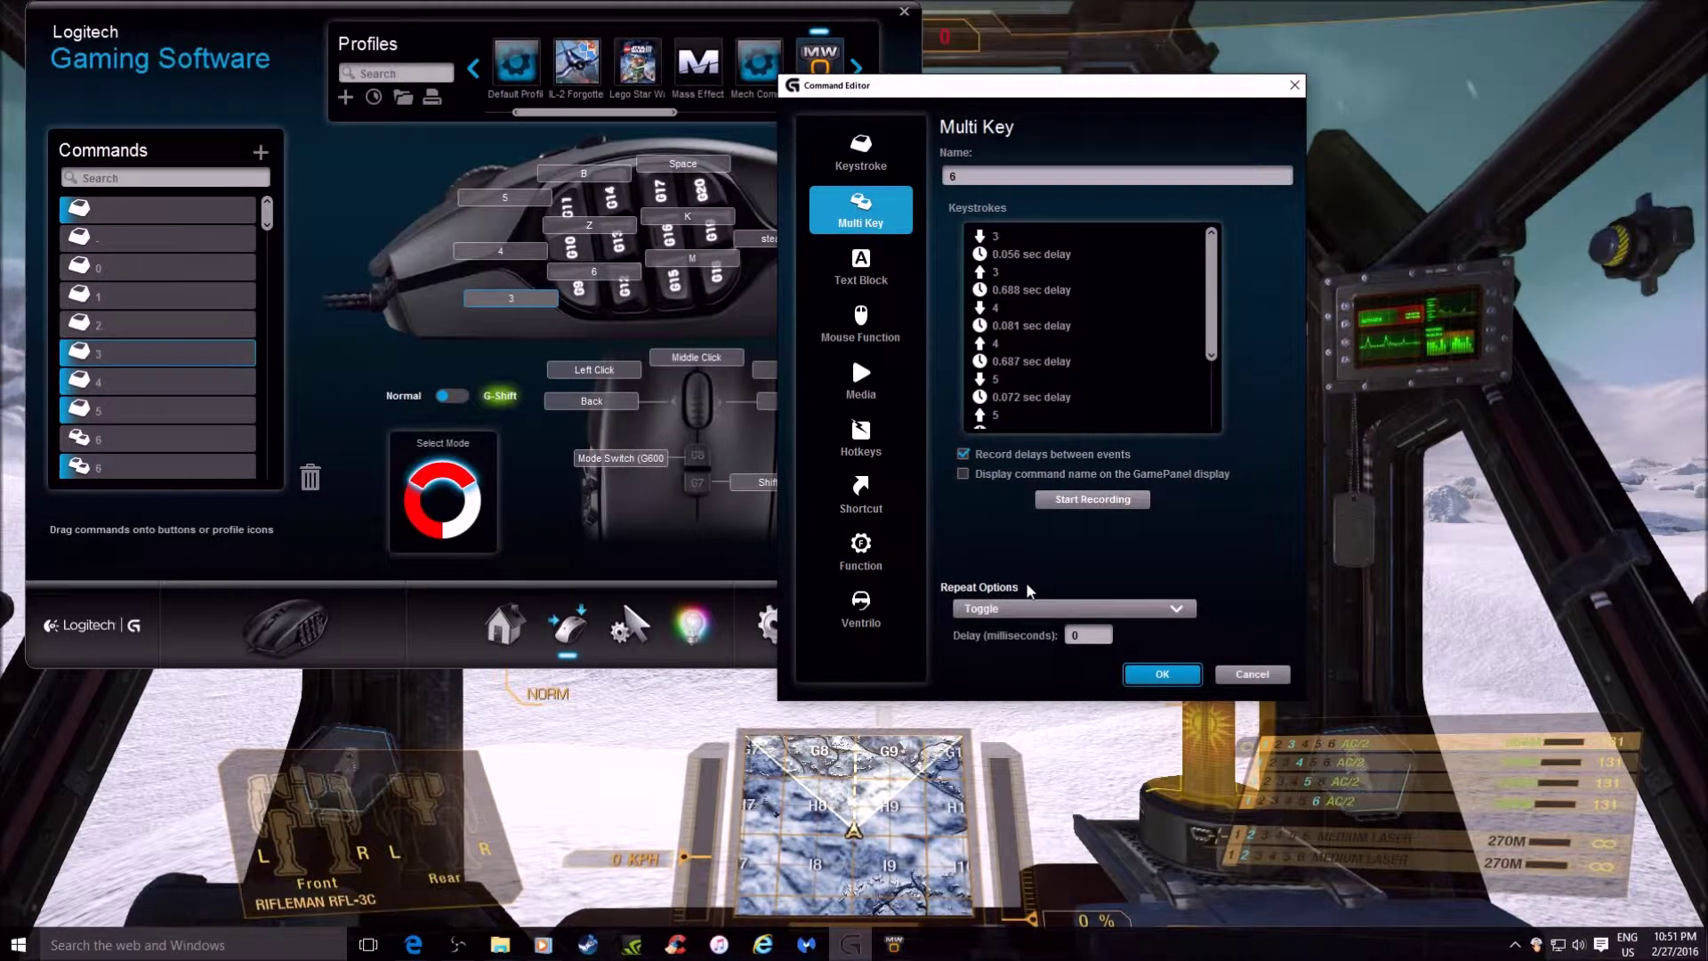
{"action": "left_click", "coordinate": [1014, 612]}
{"action": "left_click", "coordinate": [998, 647]}
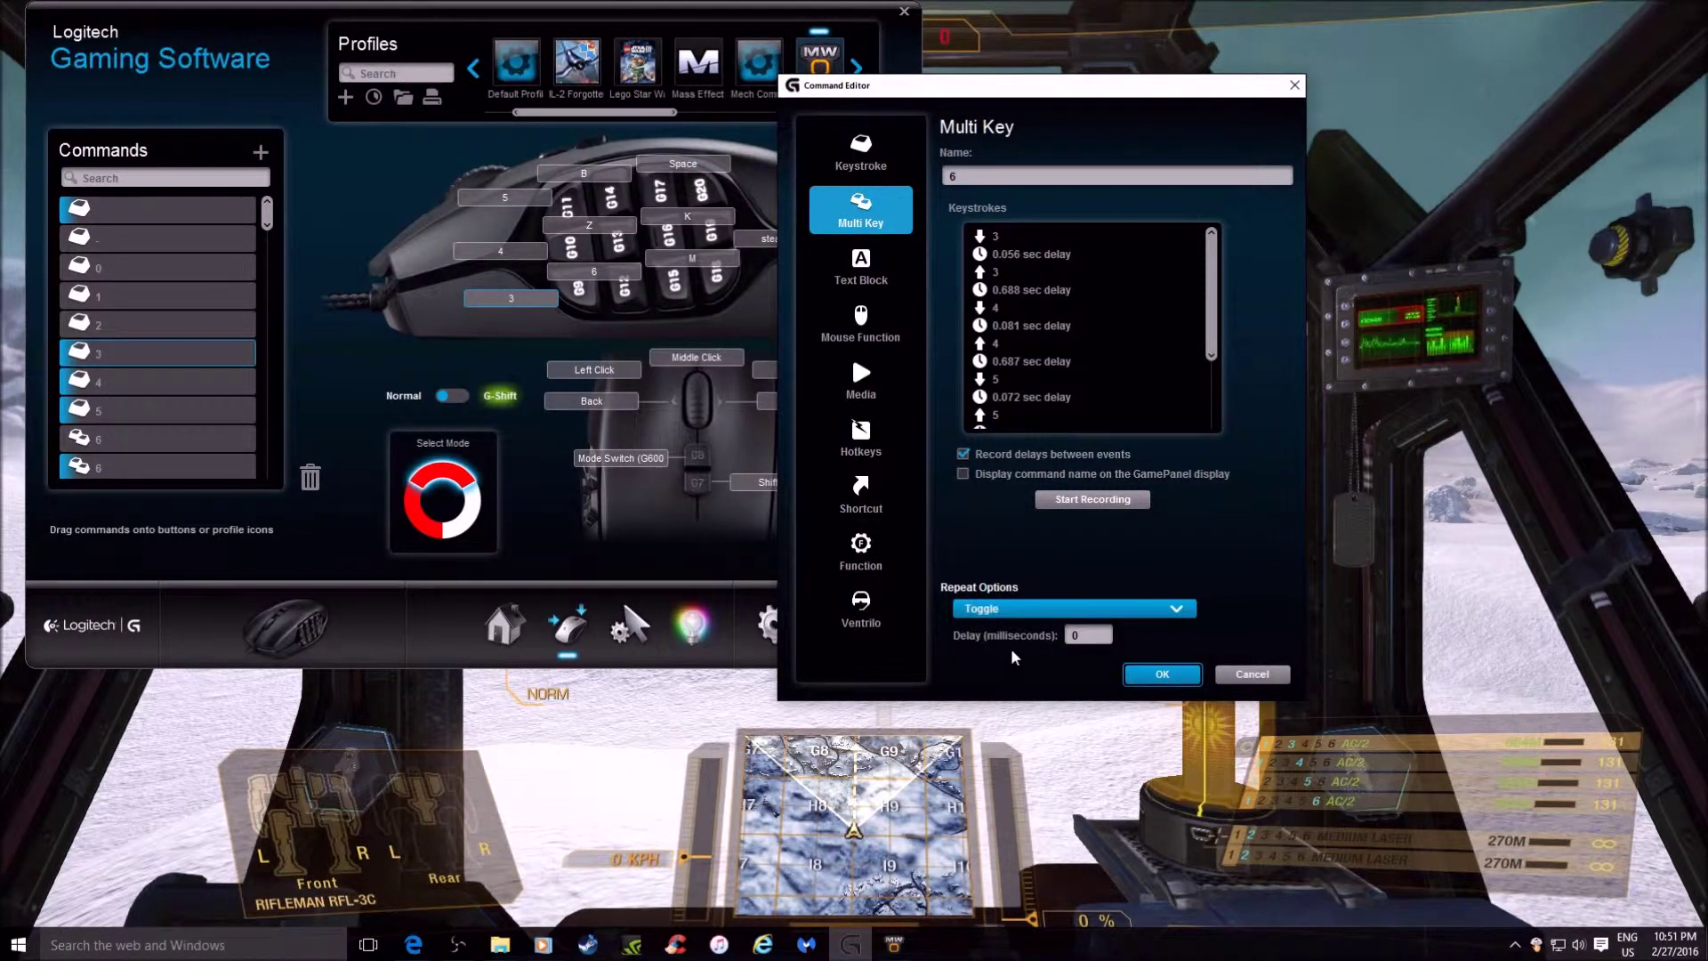